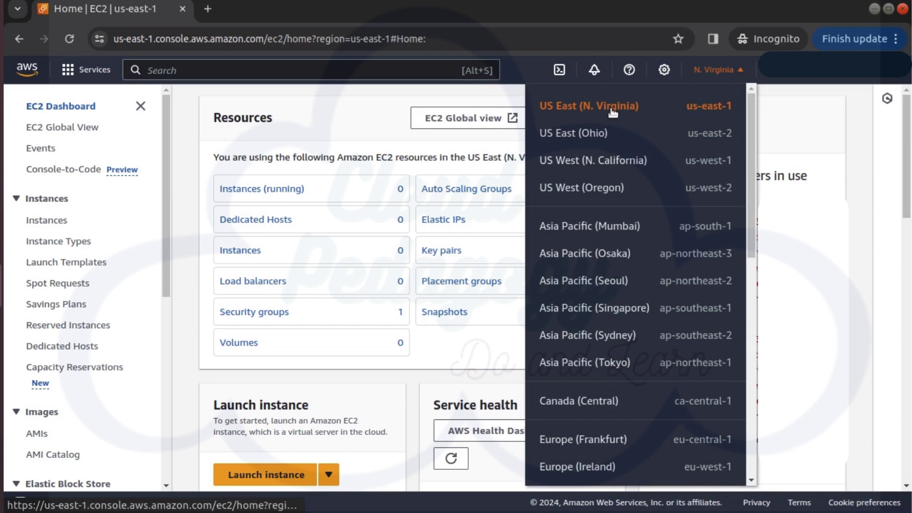
- Select the US East (N. Virginia) region and start creating a new EC2 security group
click(613, 106)
drag(169, 290, 173, 403)
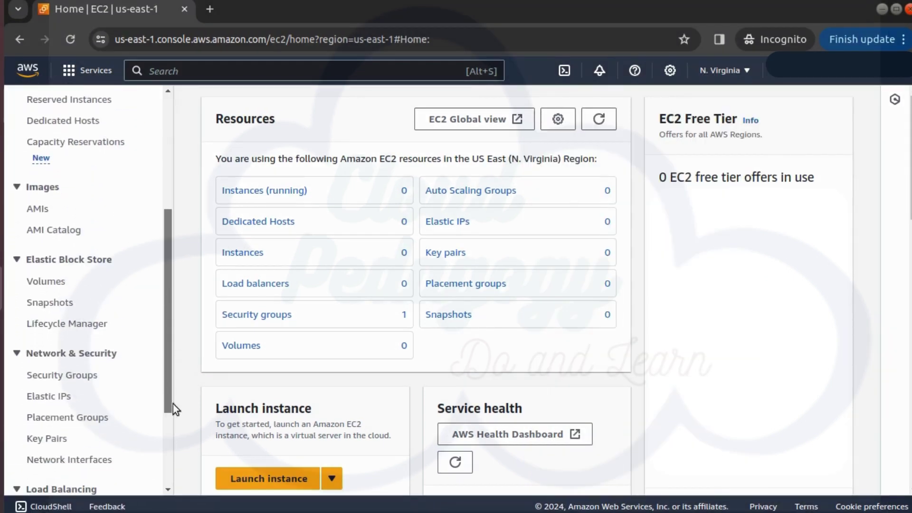
click(70, 376)
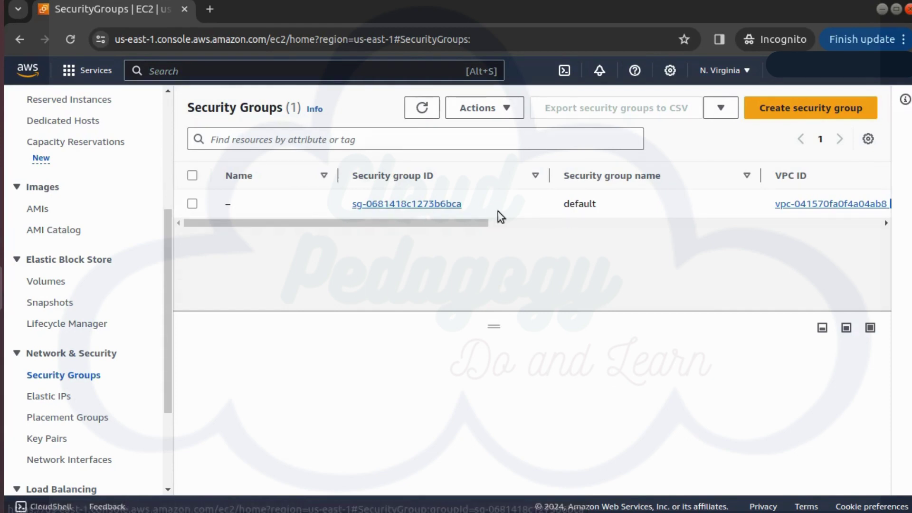
click(765, 110)
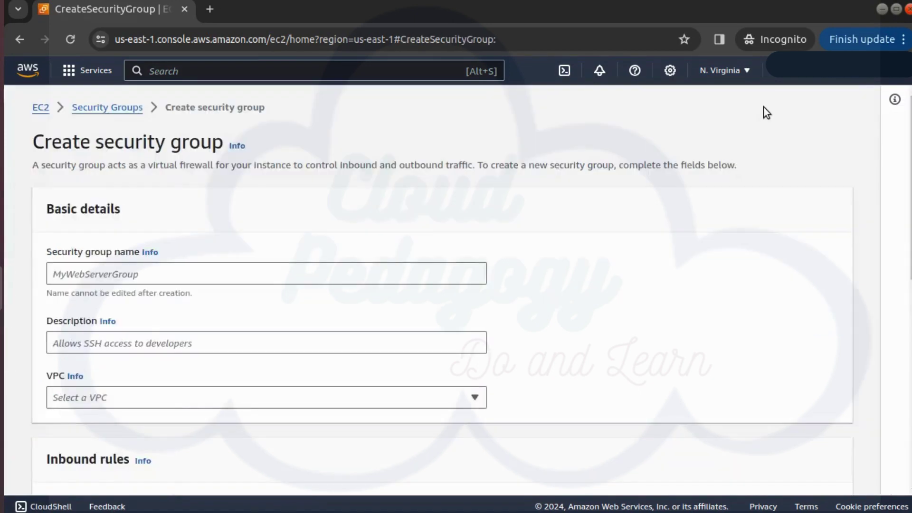
- Enter cp-ec2-sg as both the name and the description of the new security group
scroll(762, 107, down, 8)
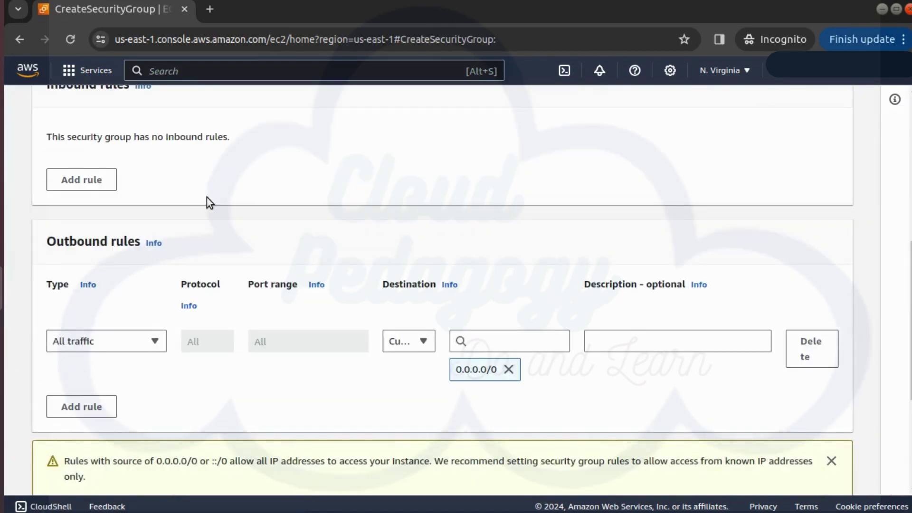
scroll(207, 198, up, 2)
scroll(206, 198, up, 5)
click(106, 272)
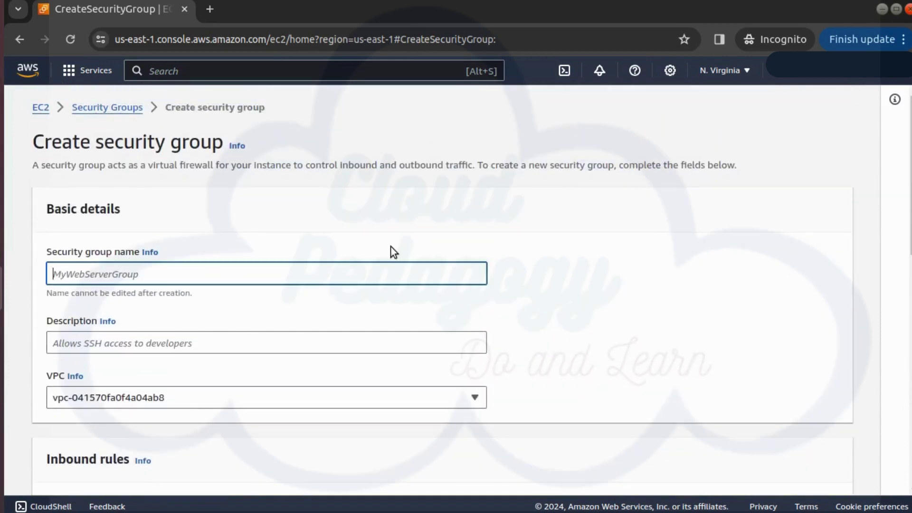
text(cp-e)
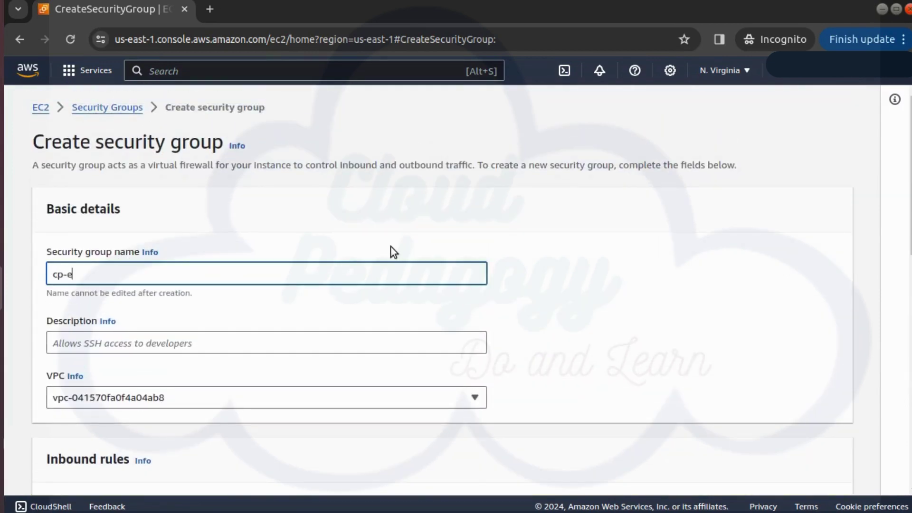
text(c2-sg)
key(ctrl+a)
key(ctrl+c)
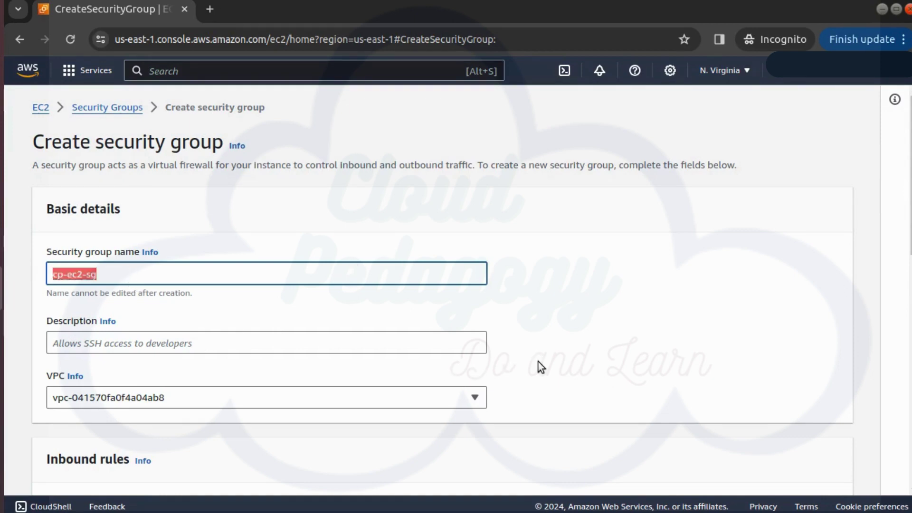
key(Tab)
key(ctrl+v)
- Add an inbound rule of type SSH with 0.0.0.0/0 as its source
scroll(538, 362, down, 3)
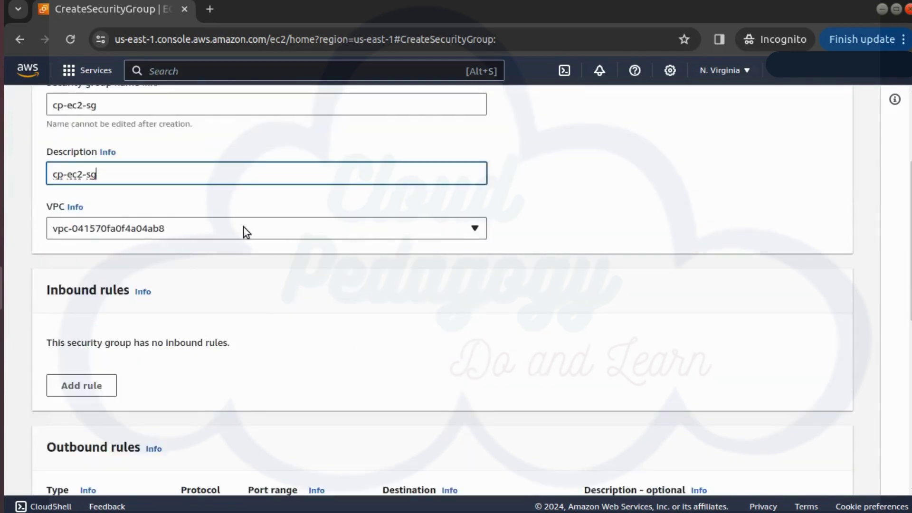
scroll(281, 259, down, 3)
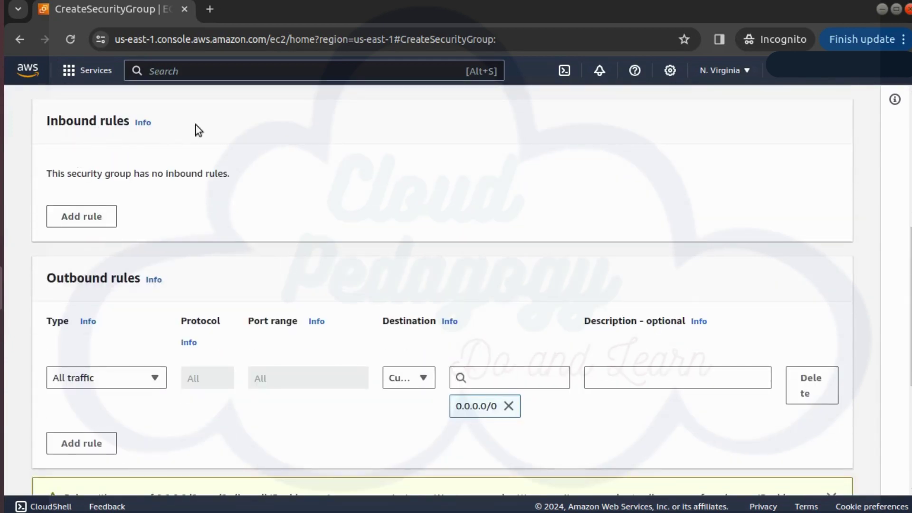
click(64, 226)
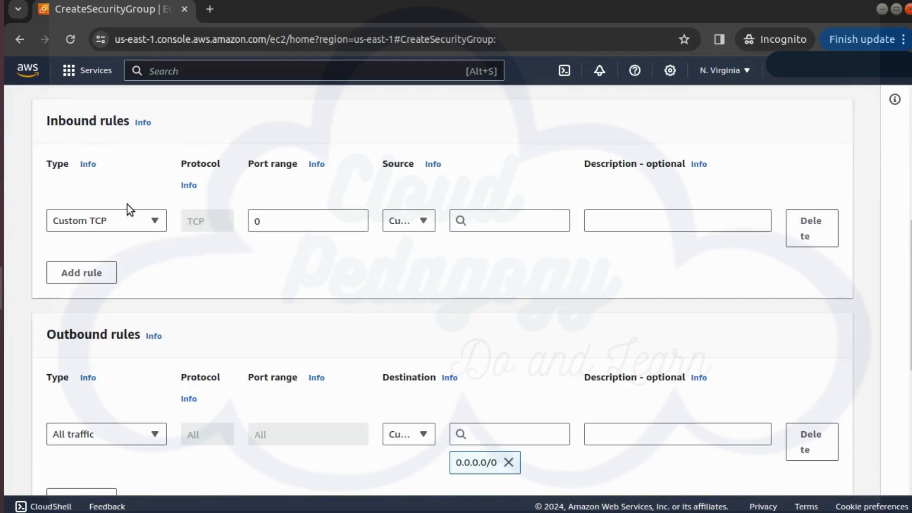
click(129, 224)
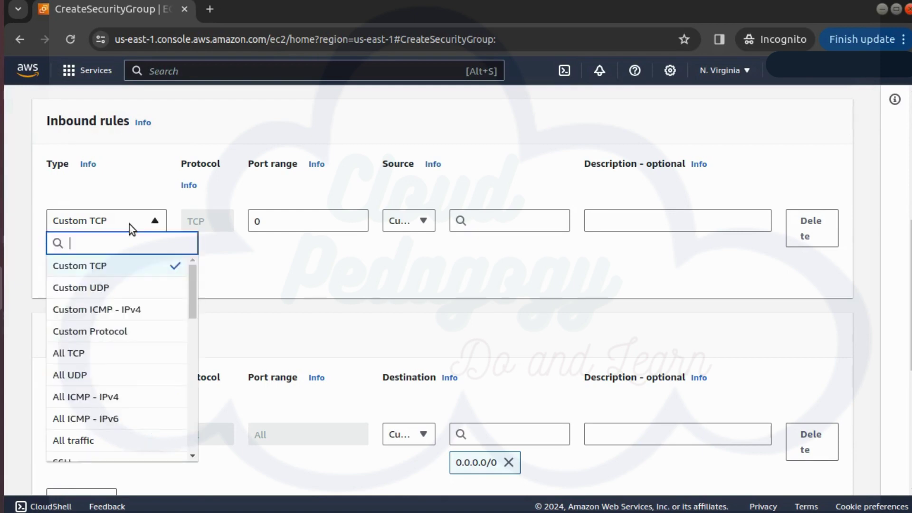
text(s)
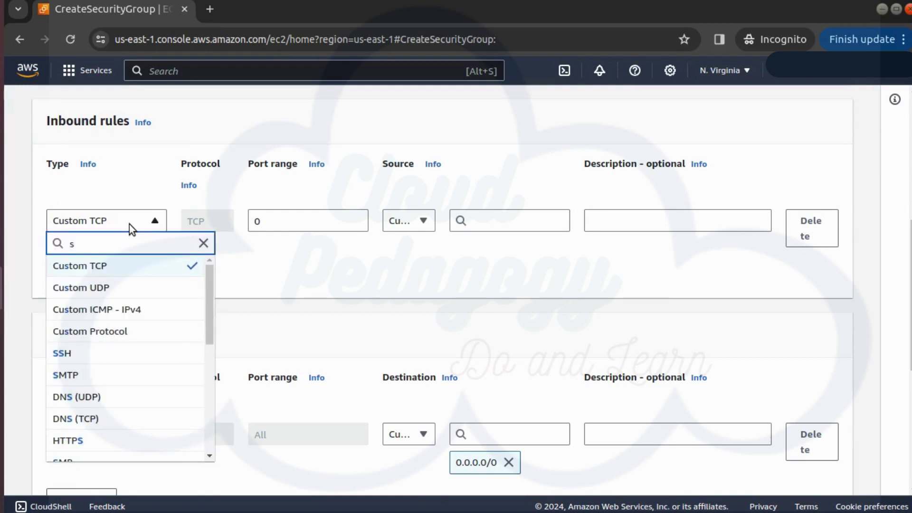
click(90, 357)
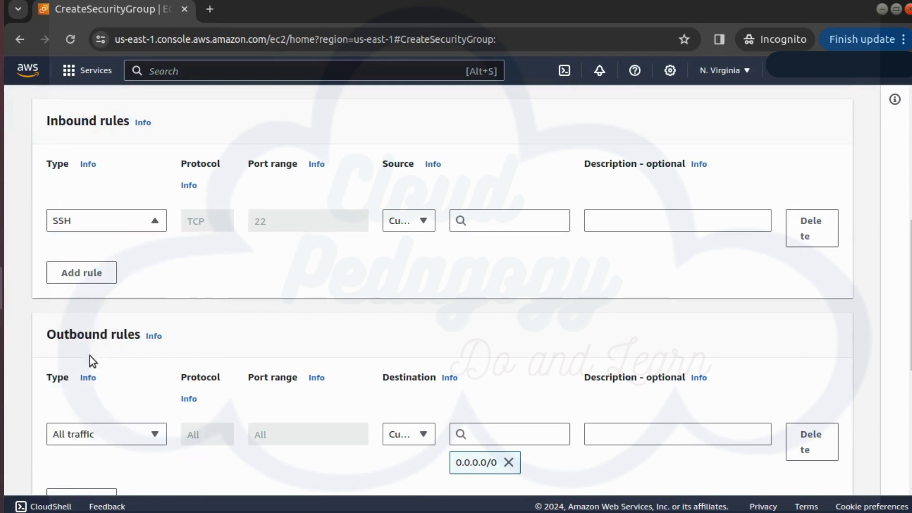
click(492, 220)
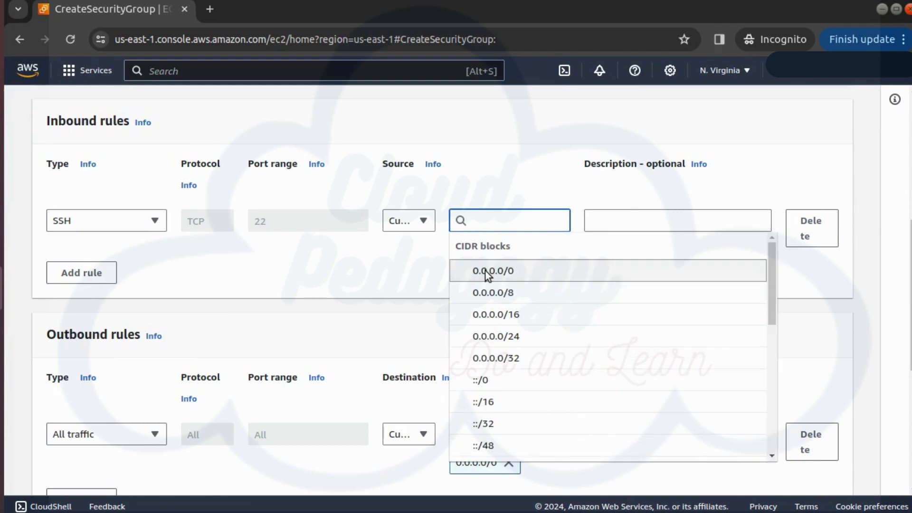
click(481, 269)
- Create the cp-ec2-sg security group, keeping the default outbound rule for all traffic
scroll(403, 354, down, 5)
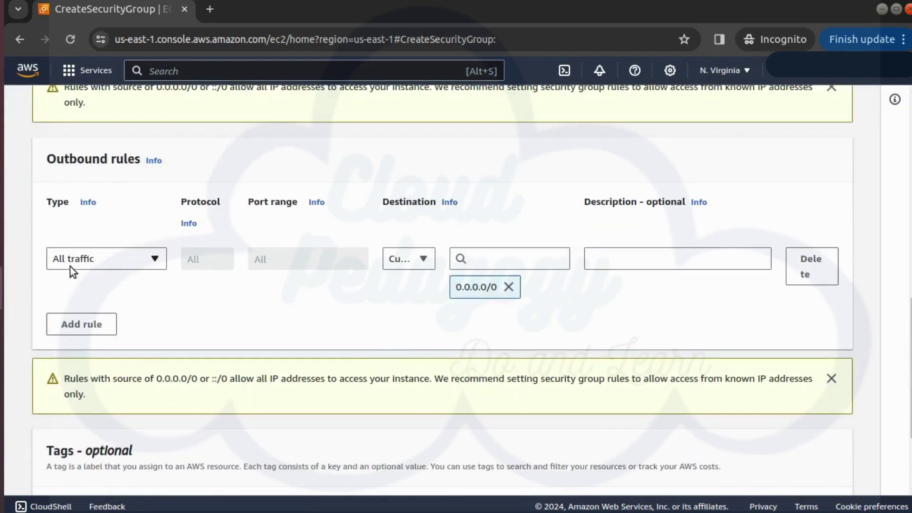
scroll(749, 435, down, 3)
click(779, 470)
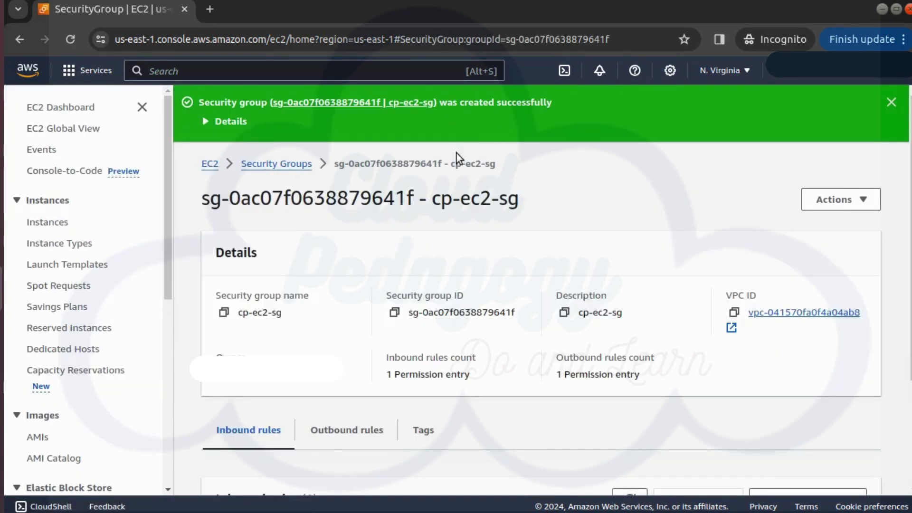
- Start another security group from the security group list and enter cp-efs-sg as both its name and description
click(284, 164)
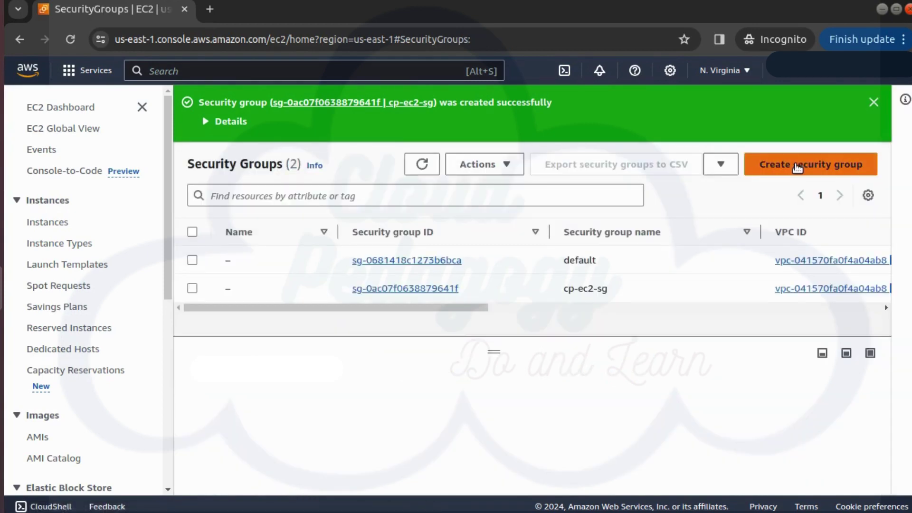
click(797, 166)
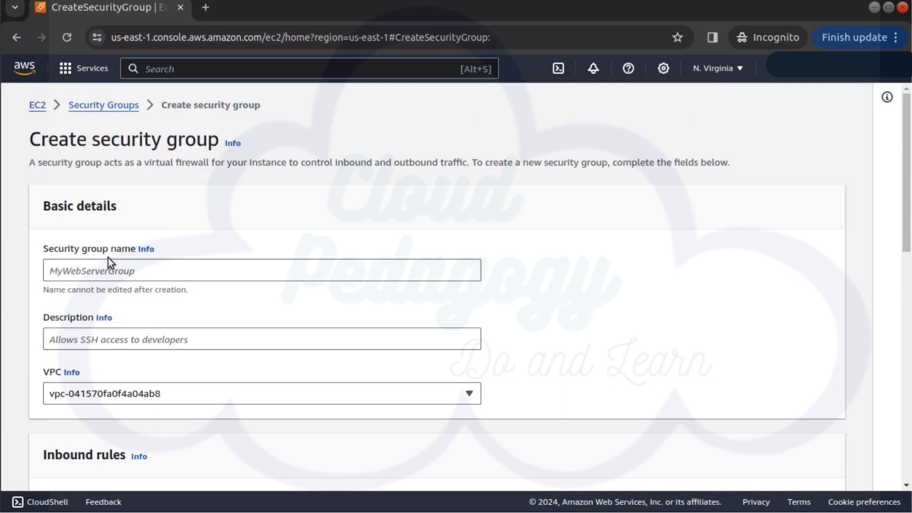
scroll(227, 207, down, 10)
scroll(233, 206, up, 10)
click(113, 273)
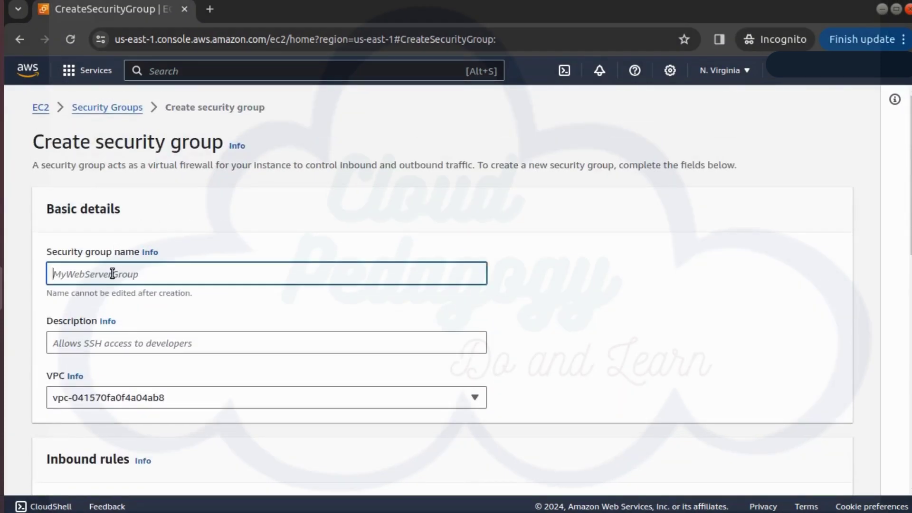
text(cp-efs-sg)
key(ctrl+a)
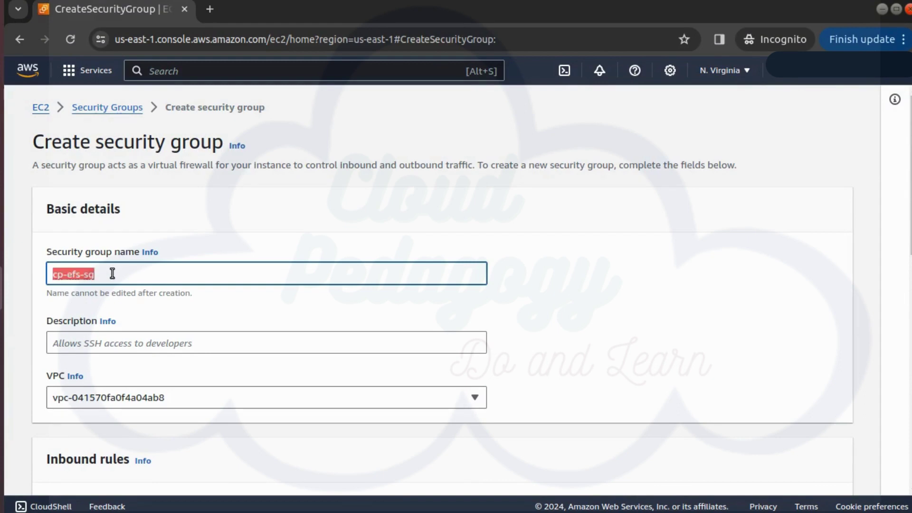
key(ctrl+c)
click(78, 341)
key(ctrl+v)
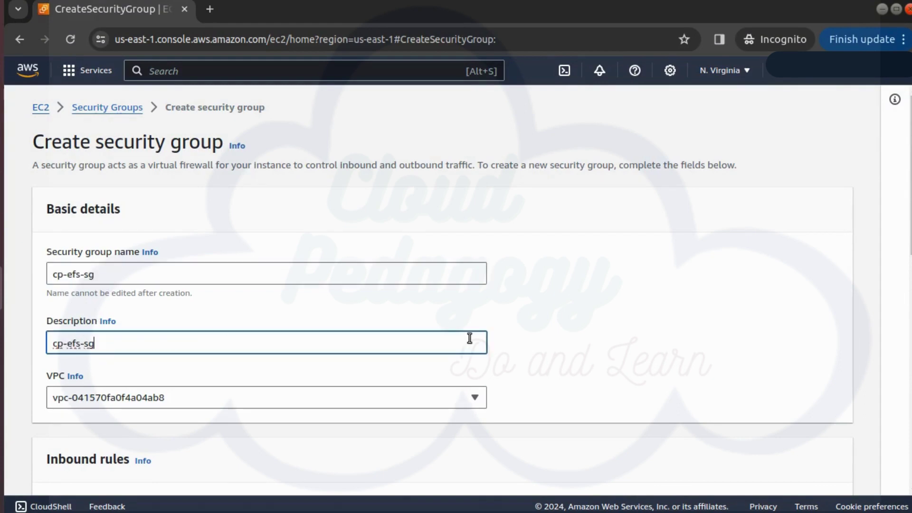
click(551, 306)
- Add an inbound rule of type NFS with the cp-ec2-sg security group as its source
scroll(548, 303, down, 3)
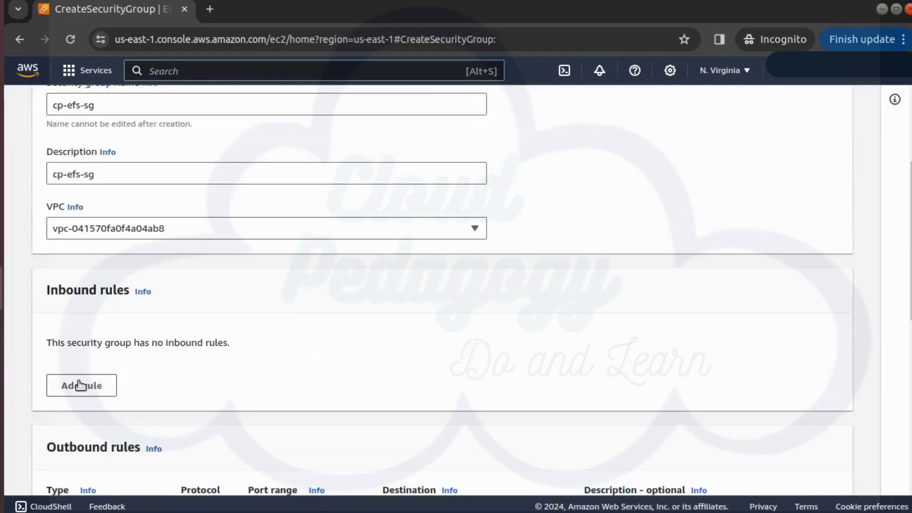
click(89, 392)
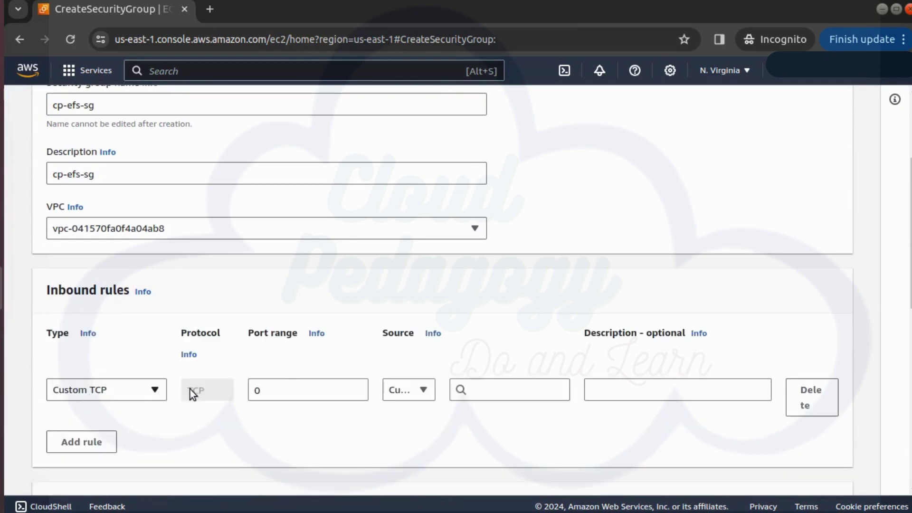
scroll(313, 372, down, 3)
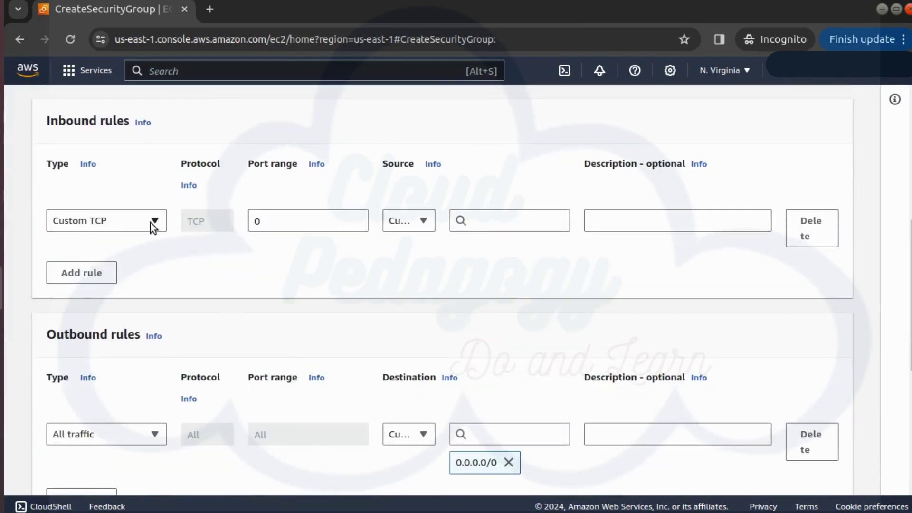
click(152, 221)
text(nf)
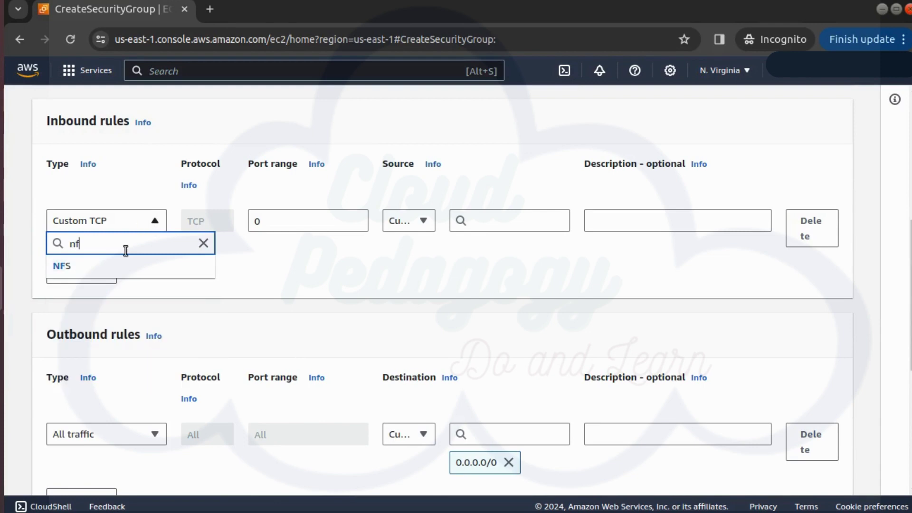
key(Return)
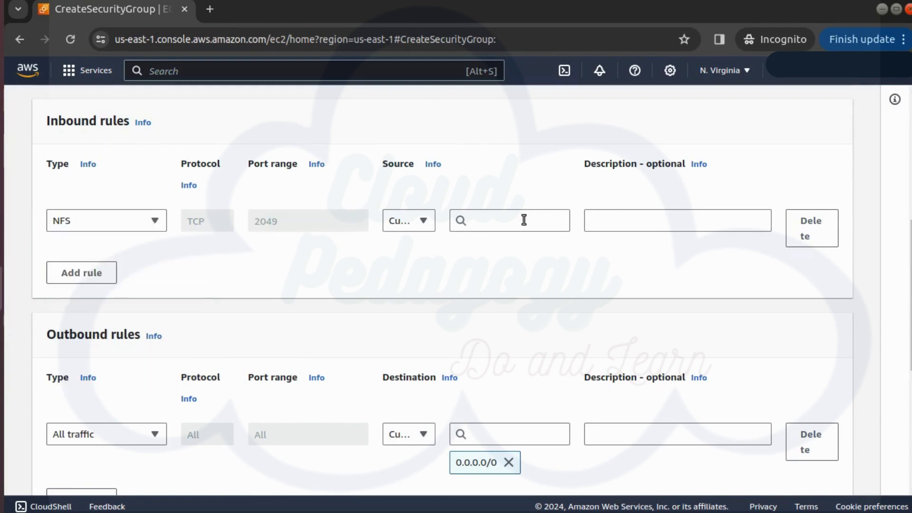
click(514, 224)
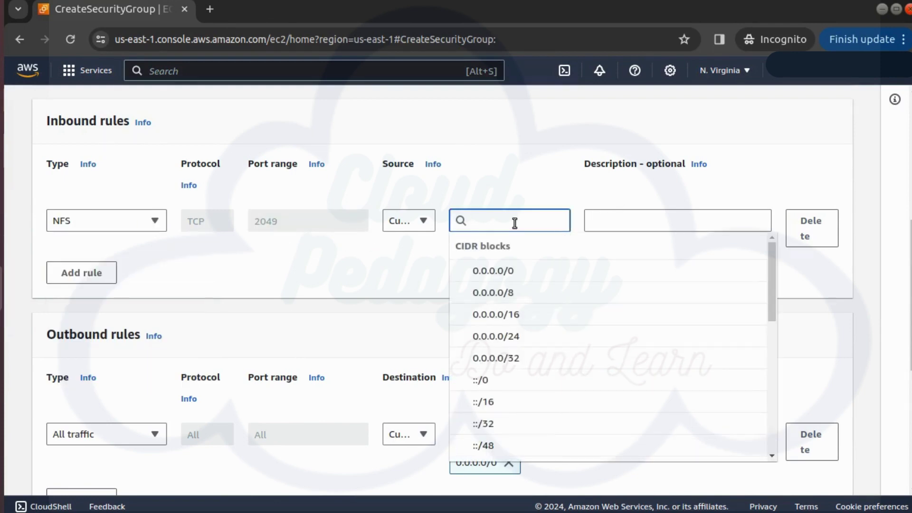
text(cp)
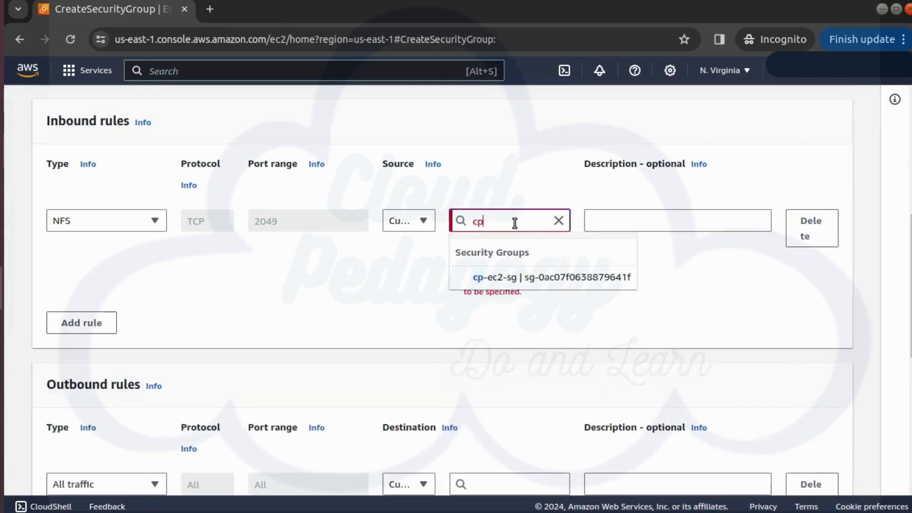
click(515, 284)
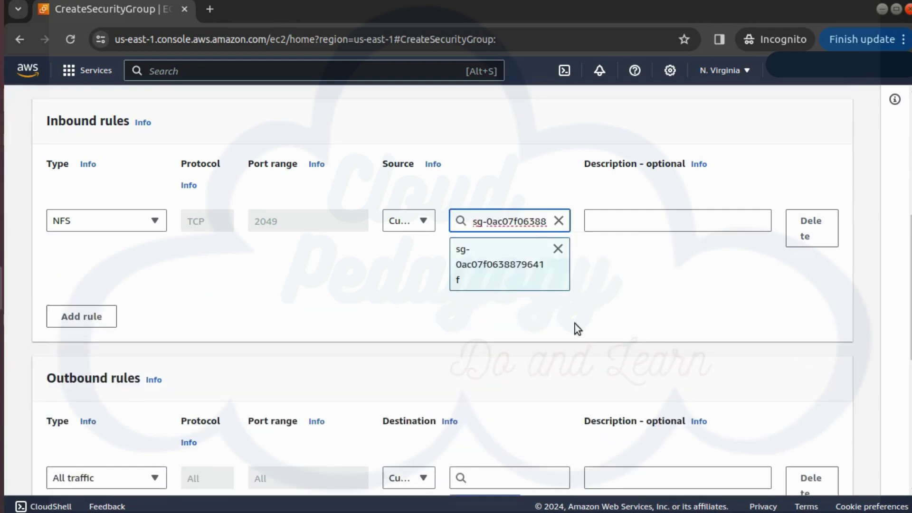
- Create the cp-efs-sg security group, keeping the default outbound rule for all traffic
scroll(568, 320, down, 7)
scroll(124, 255, up, 2)
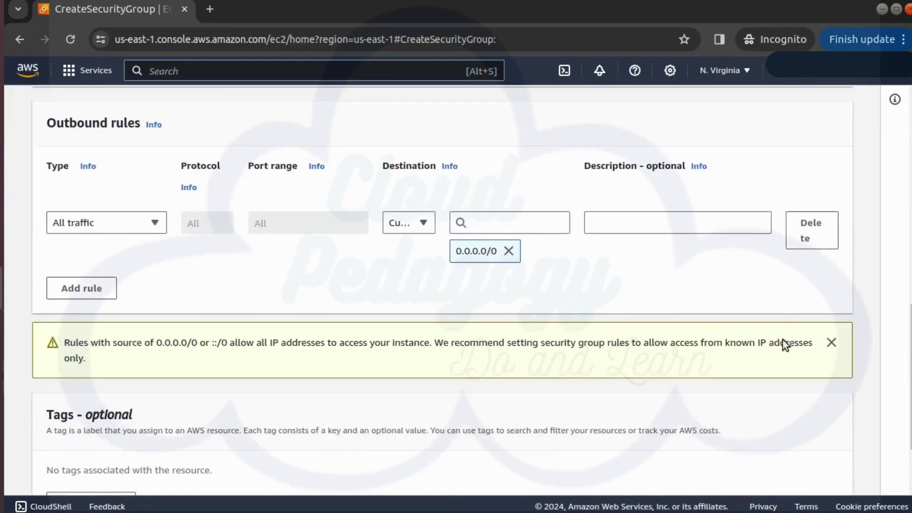
scroll(782, 341, down, 2)
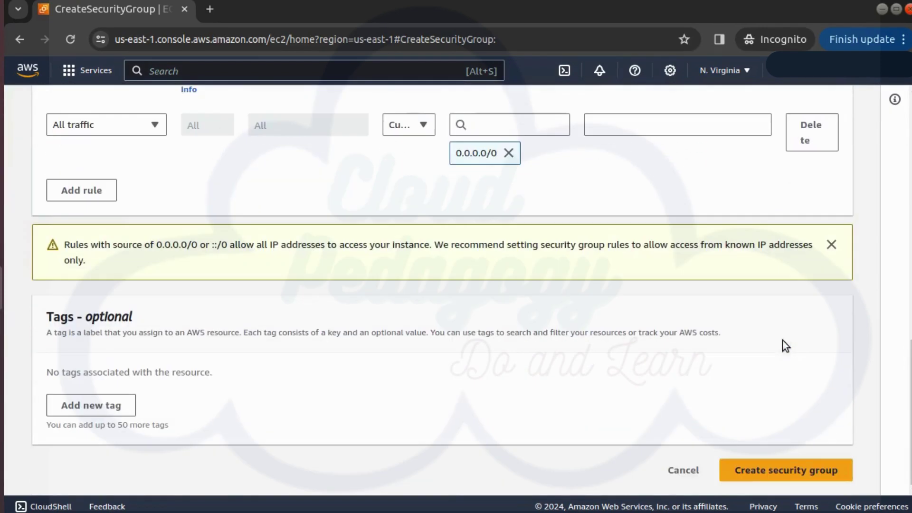
click(788, 475)
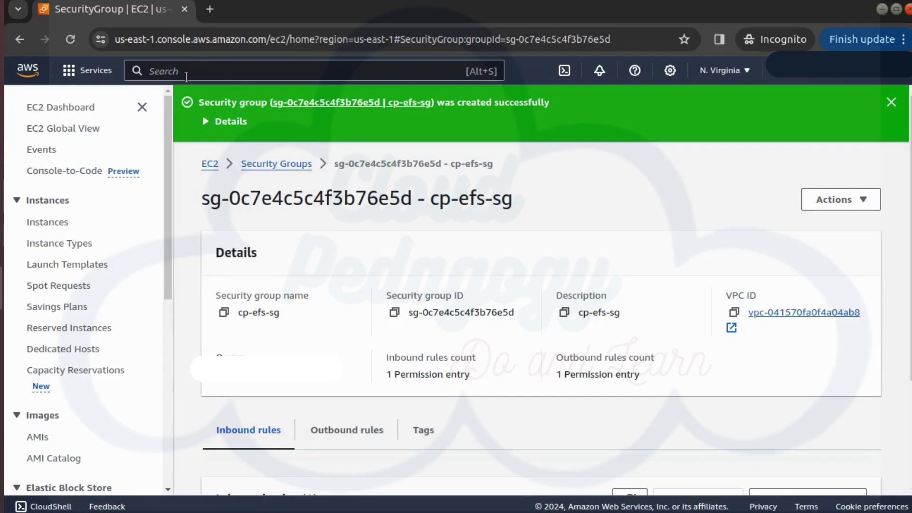
- Search the AWS services for efs, open the EFS console in a new browser tab and switch to it
click(186, 76)
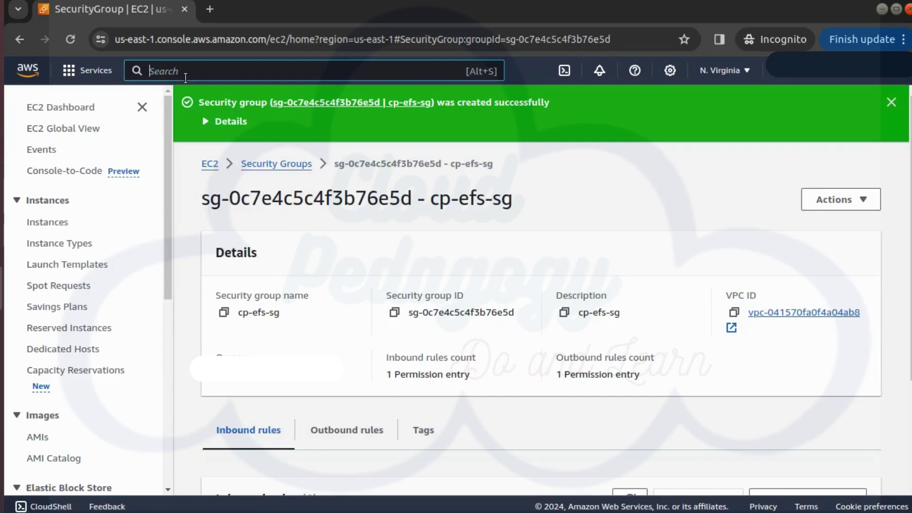
text(efs)
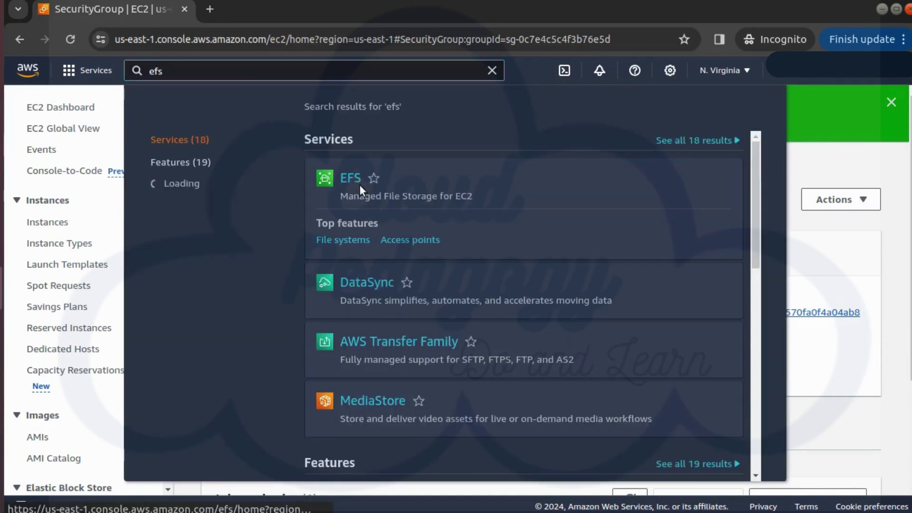
right_click(360, 185)
click(421, 193)
click(266, 9)
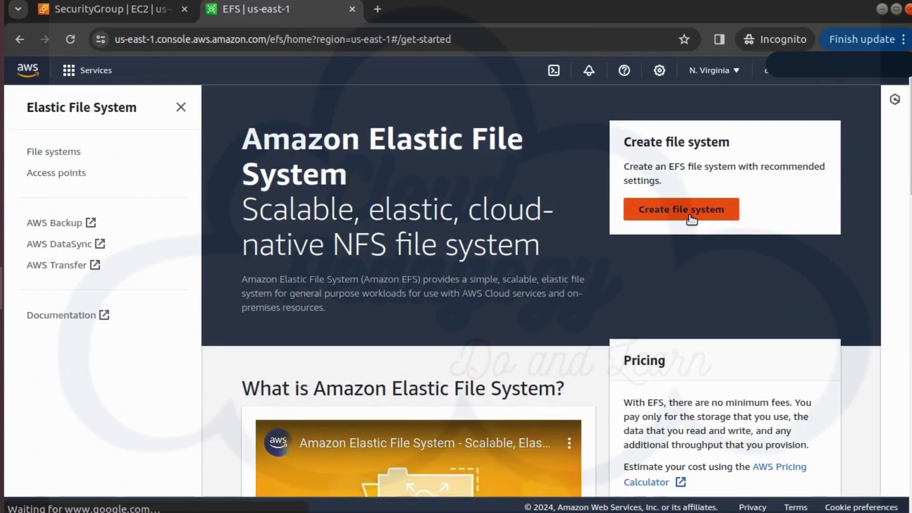
- Create an EFS file system named cp-efs in the default VPC with the recommended settings
click(691, 210)
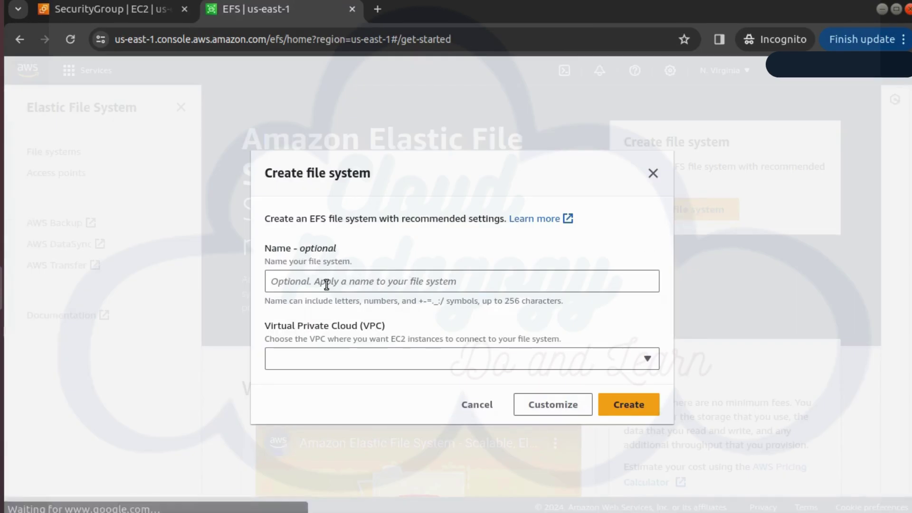
click(326, 284)
text(cp-efs)
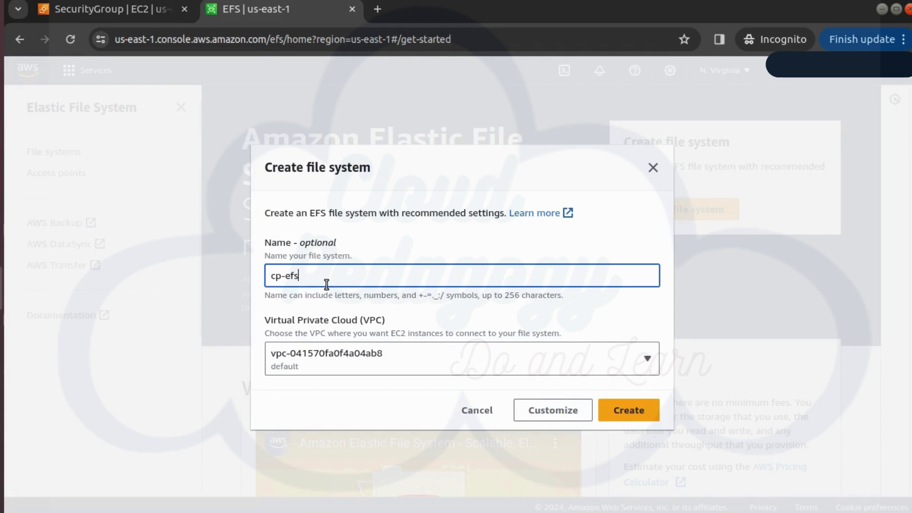
click(626, 413)
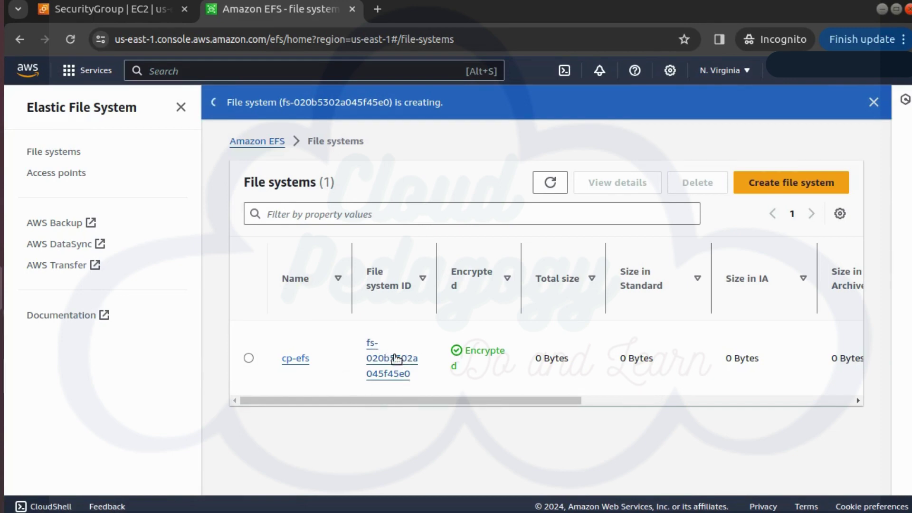
- Review the file system list's columns, open the cp-efs file system and show its network details
drag(523, 403, 660, 406)
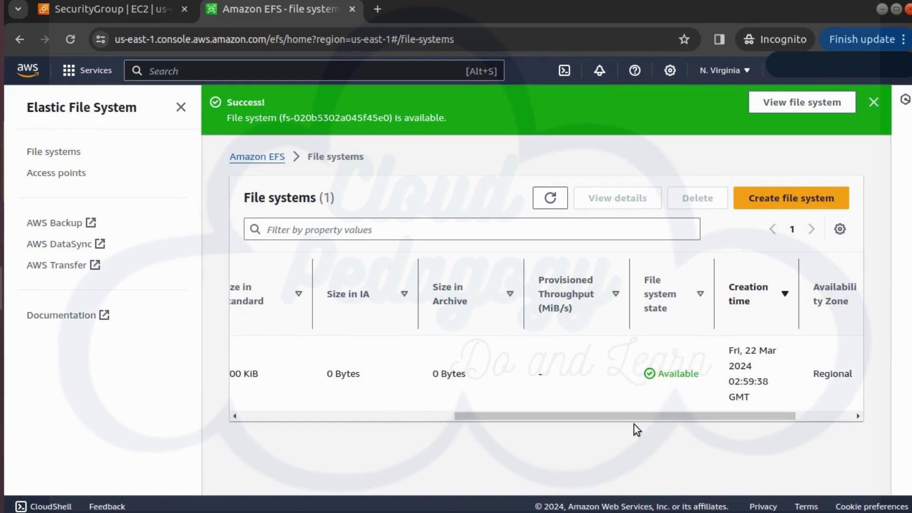
drag(629, 416, 712, 411)
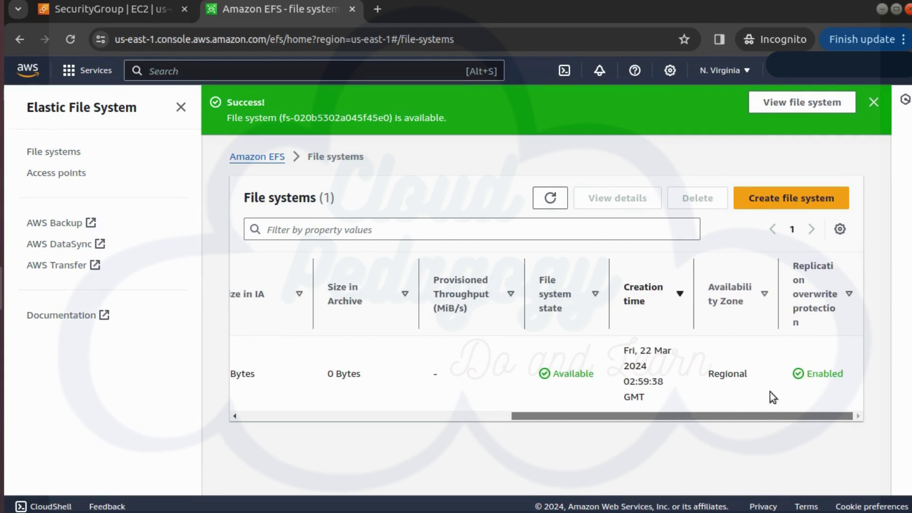
drag(555, 415, 334, 407)
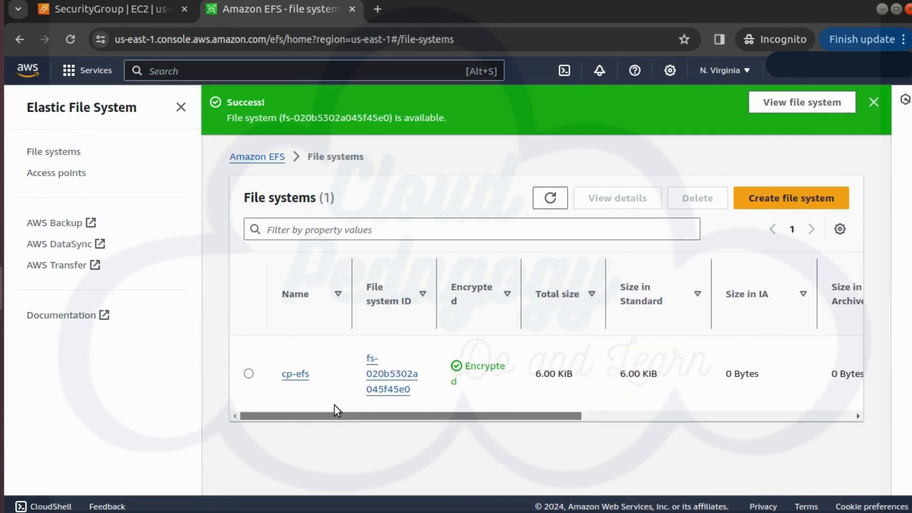
click(302, 378)
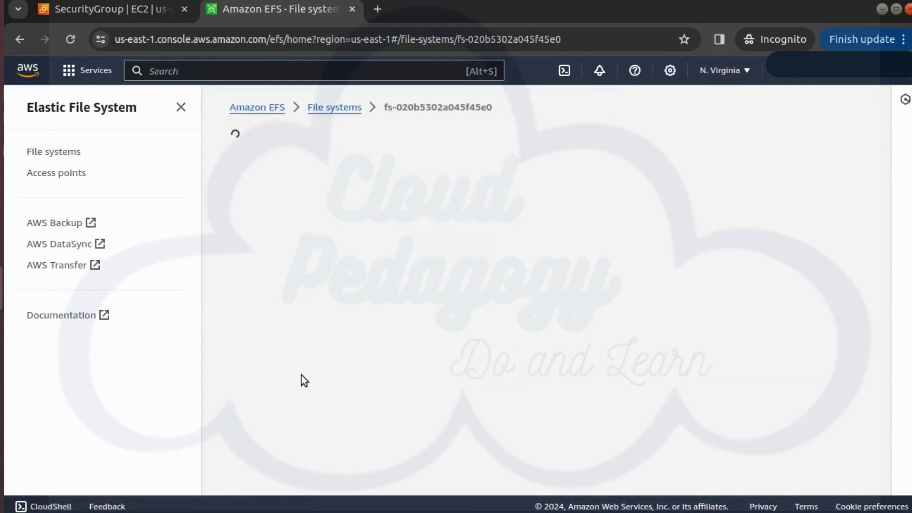
scroll(301, 375, down, 6)
click(697, 201)
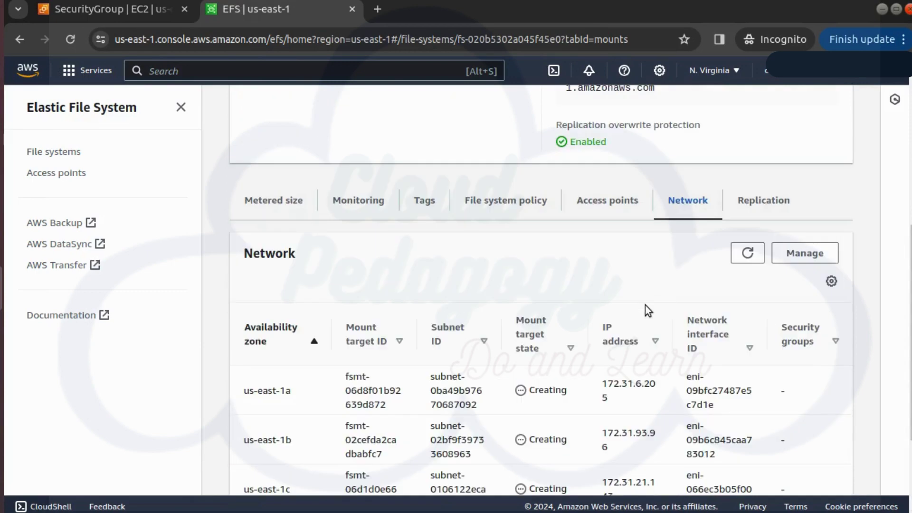
- Refresh the cp-efs mount targets and check the state and security group in each availability zone
scroll(622, 340, down, 3)
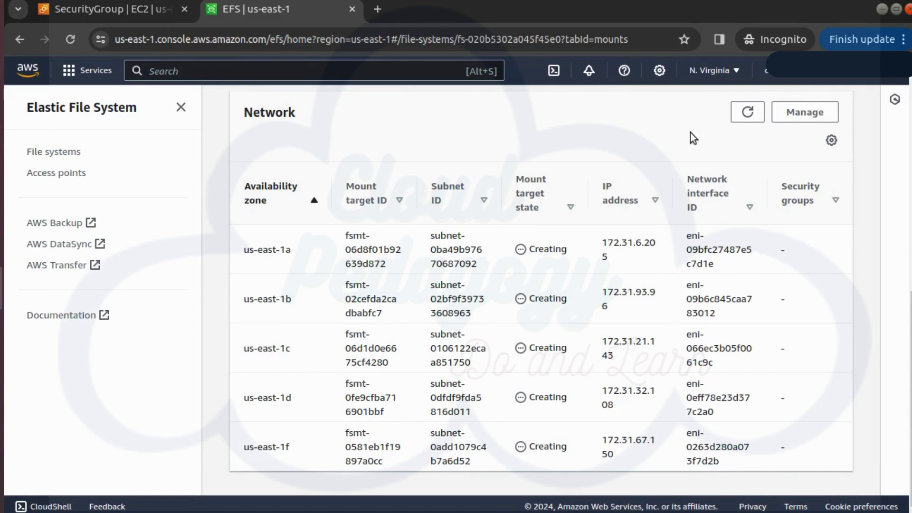
click(747, 114)
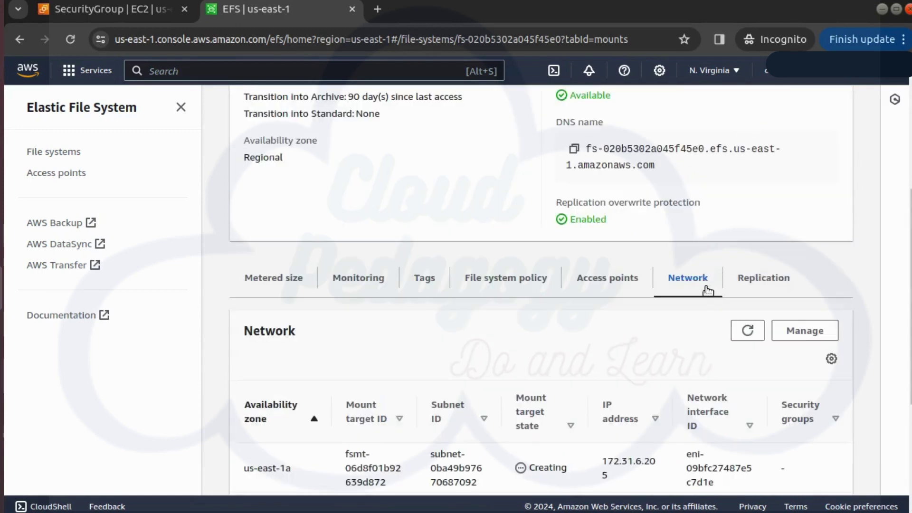
scroll(828, 256, down, 5)
click(747, 112)
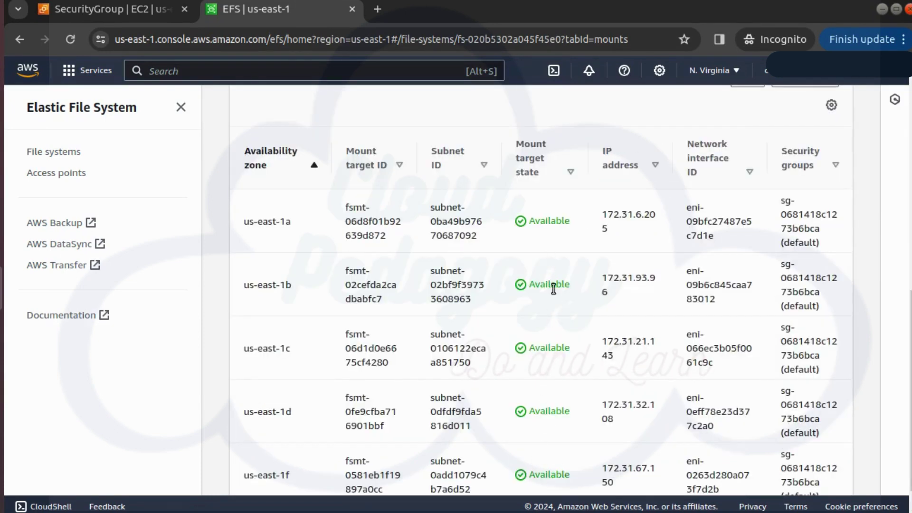
scroll(554, 312, down, 1)
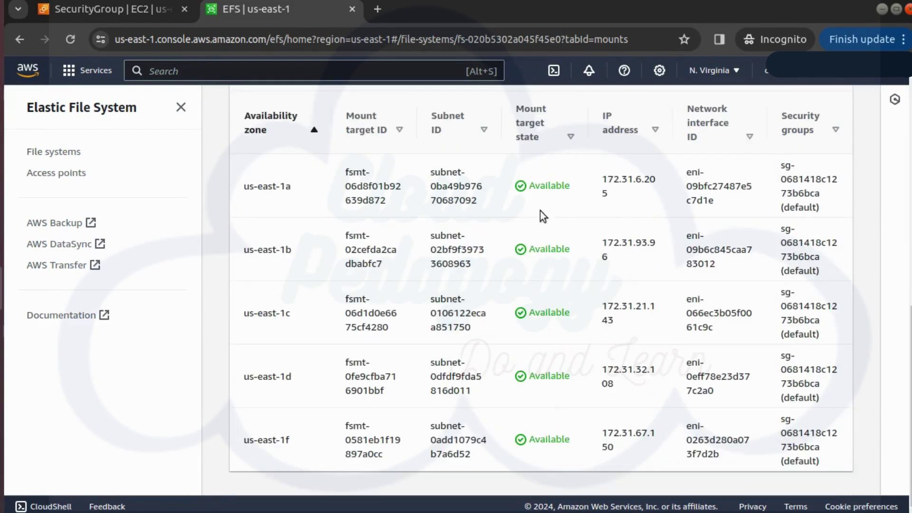
scroll(749, 278, up, 3)
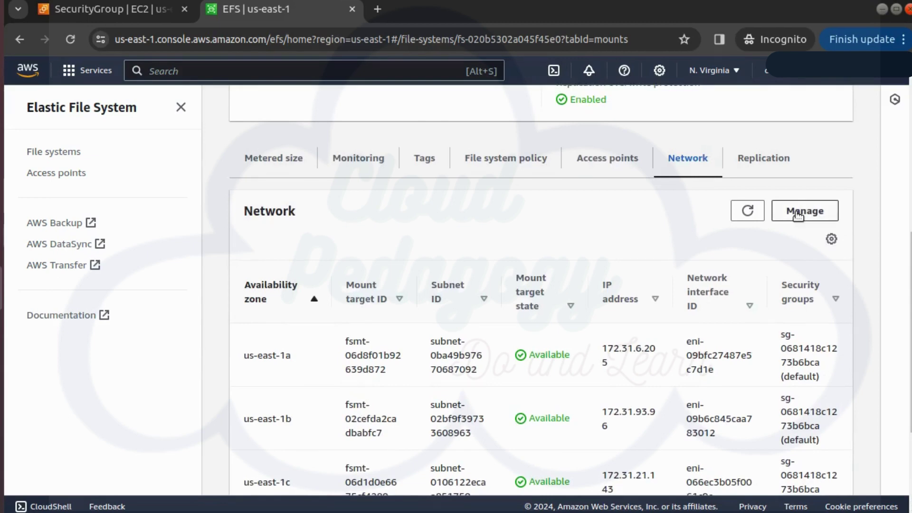
- Edit the network access of cp-efs and remove the default security group from all five mount targets
click(797, 213)
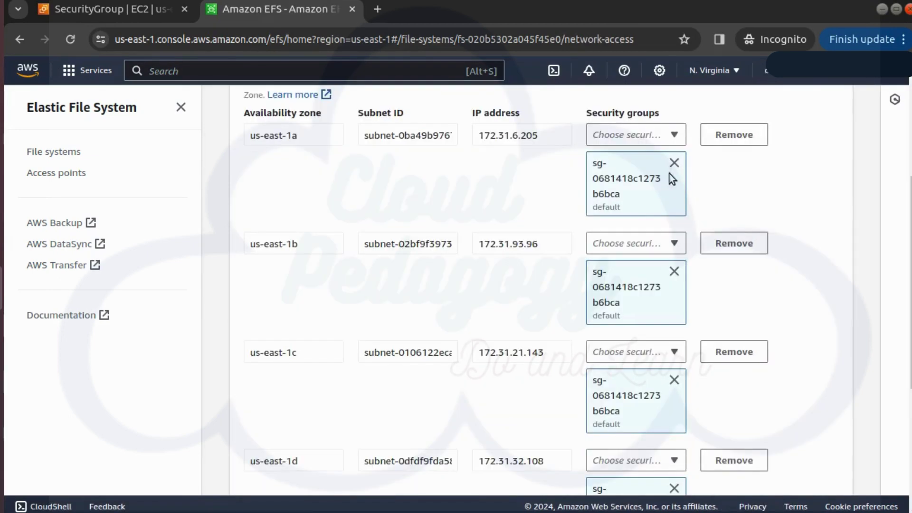
click(674, 163)
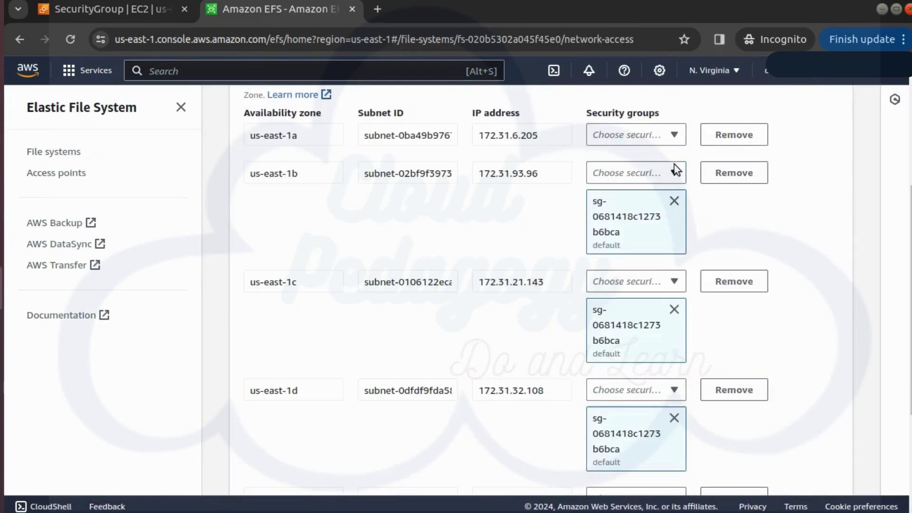
click(674, 200)
click(674, 239)
click(674, 275)
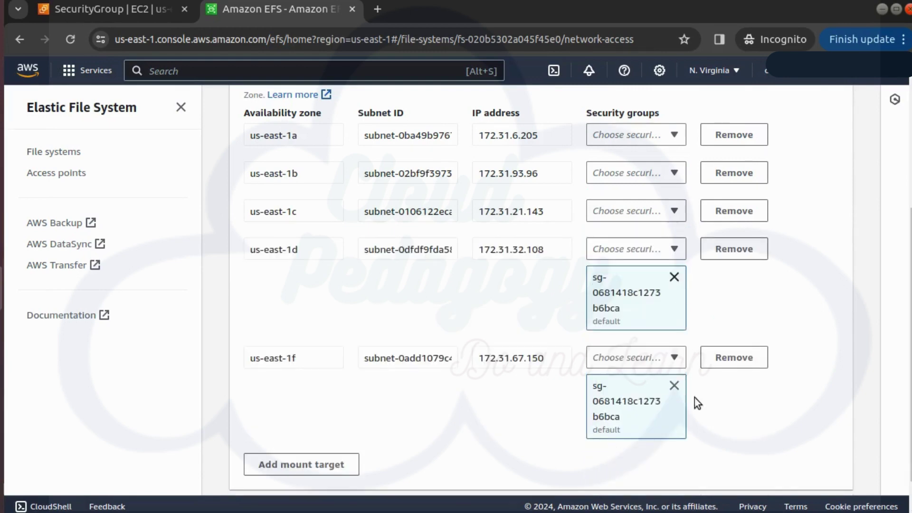
click(674, 343)
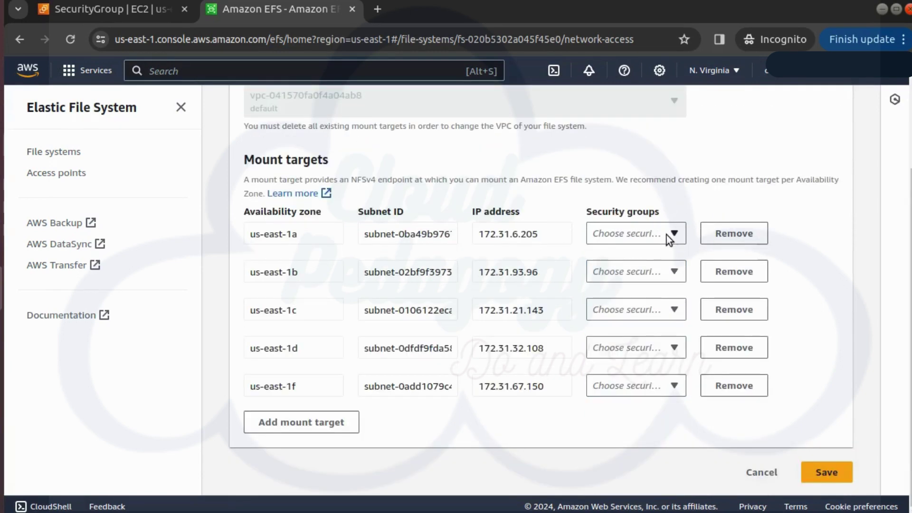
- Assign the cp-efs-sg security group to the mount targets in us-east-1a, 1b, 1c, 1d and 1f
click(666, 235)
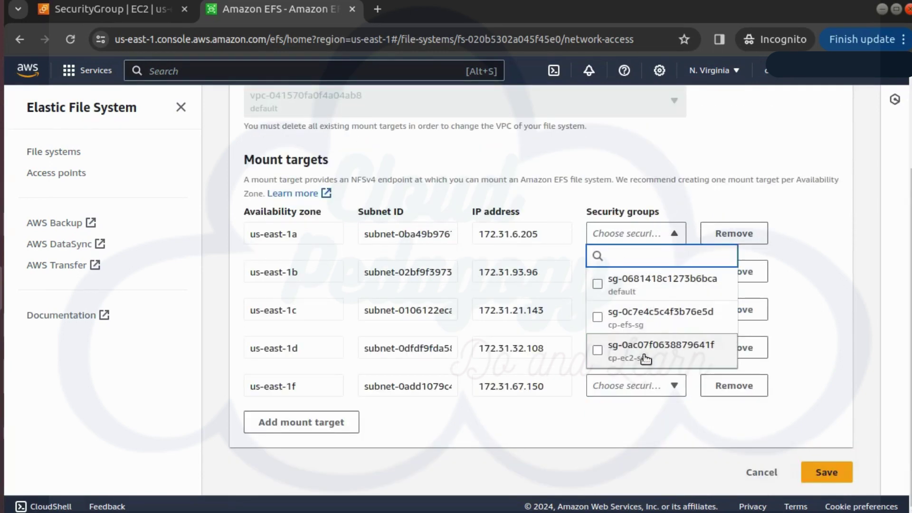
click(640, 323)
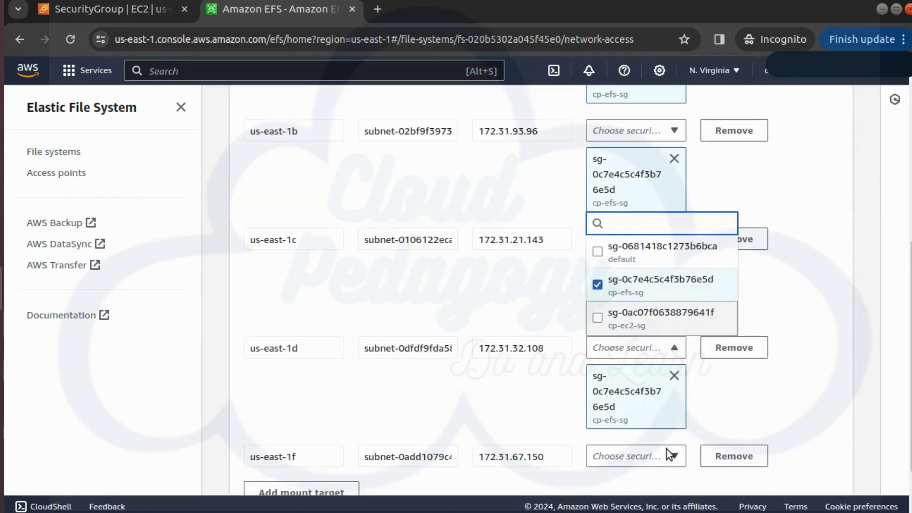
click(671, 455)
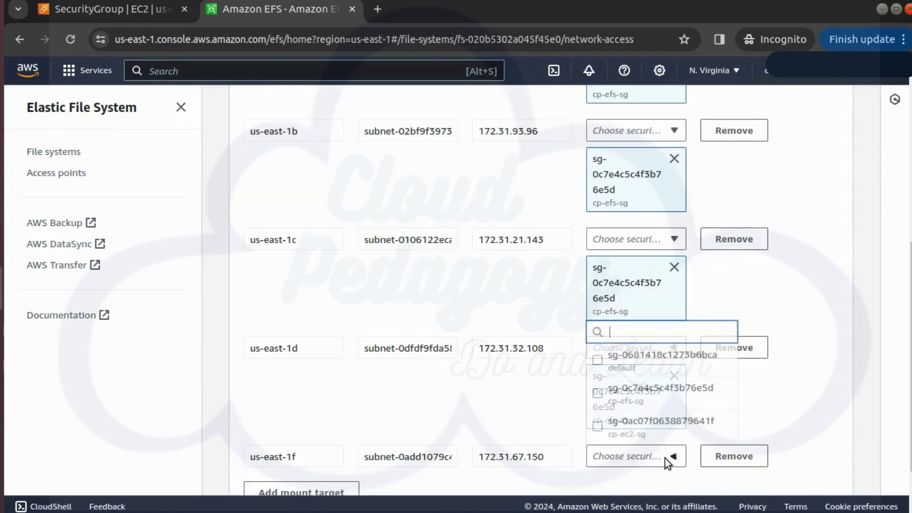
click(727, 386)
click(817, 400)
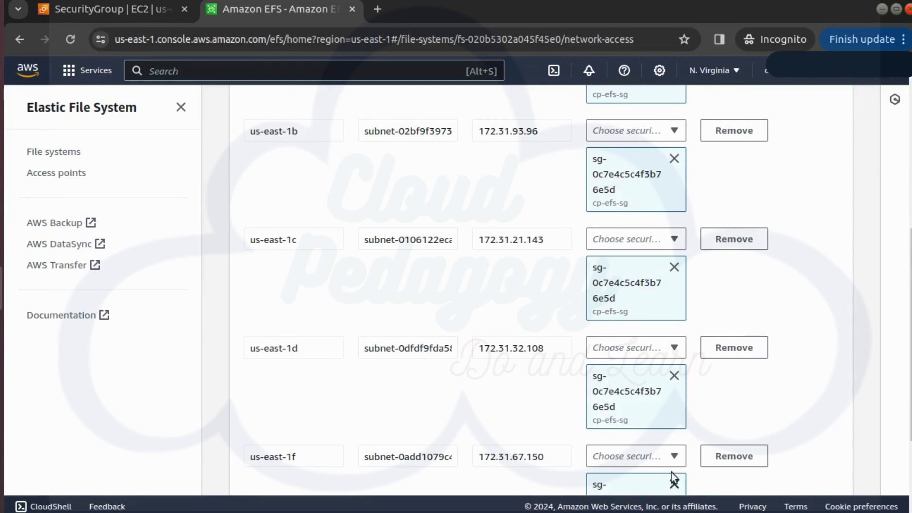
- Check the security group assigned to every mount target, save the network access changes and review the file system's network details
scroll(628, 451, down, 3)
scroll(623, 190, up, 8)
scroll(625, 224, down, 1)
scroll(779, 352, down, 6)
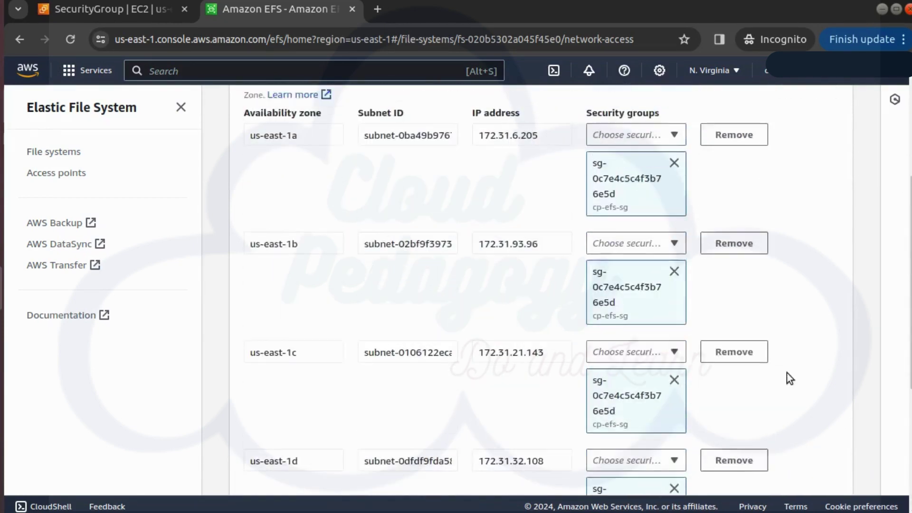
click(818, 473)
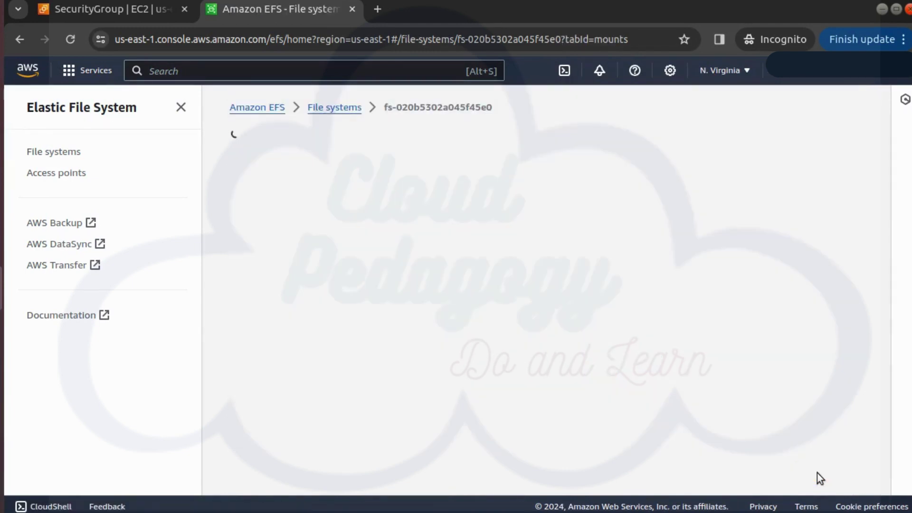
scroll(749, 388, down, 10)
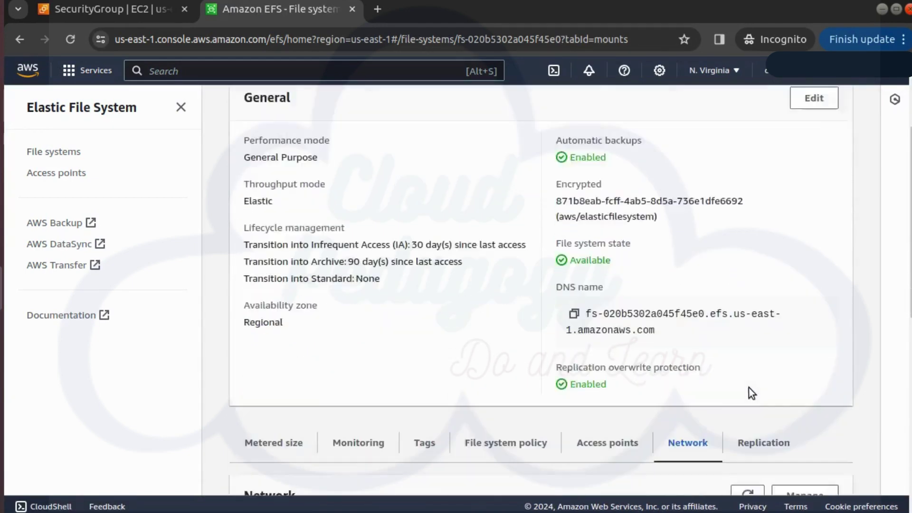
scroll(750, 388, down, 2)
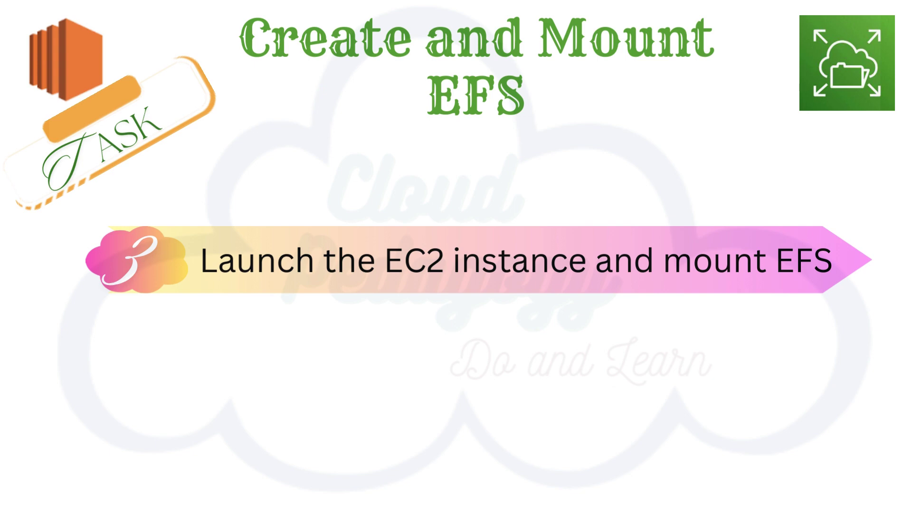
- Search the AWS services for ec2, open the EC2 console in a new browser tab and switch to it
text(ec2)
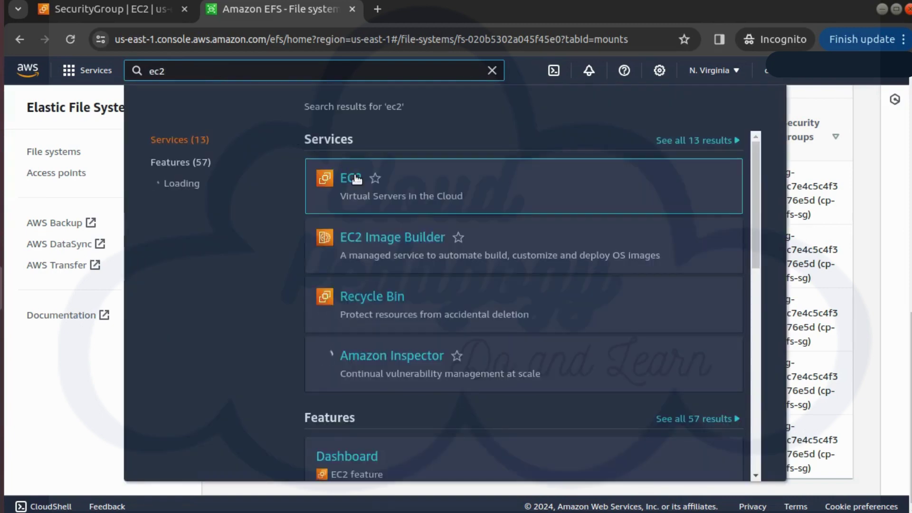
right_click(372, 196)
click(427, 197)
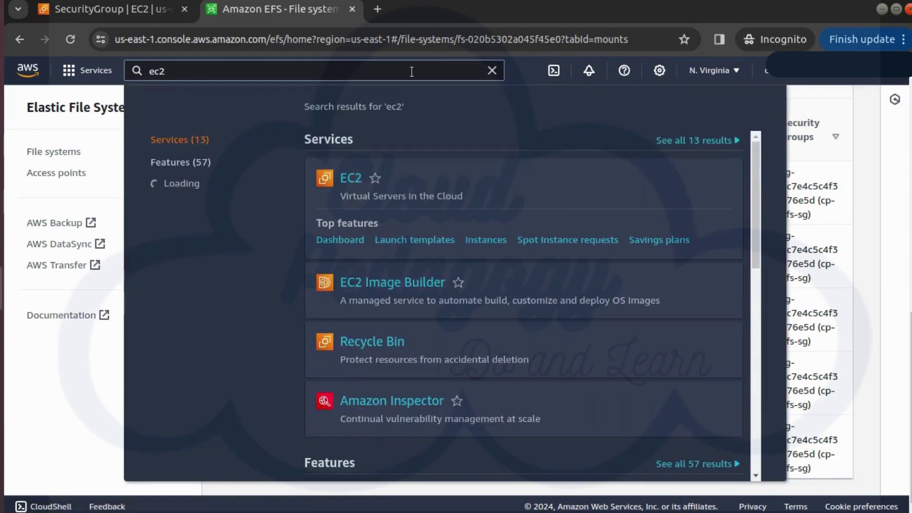
click(409, 2)
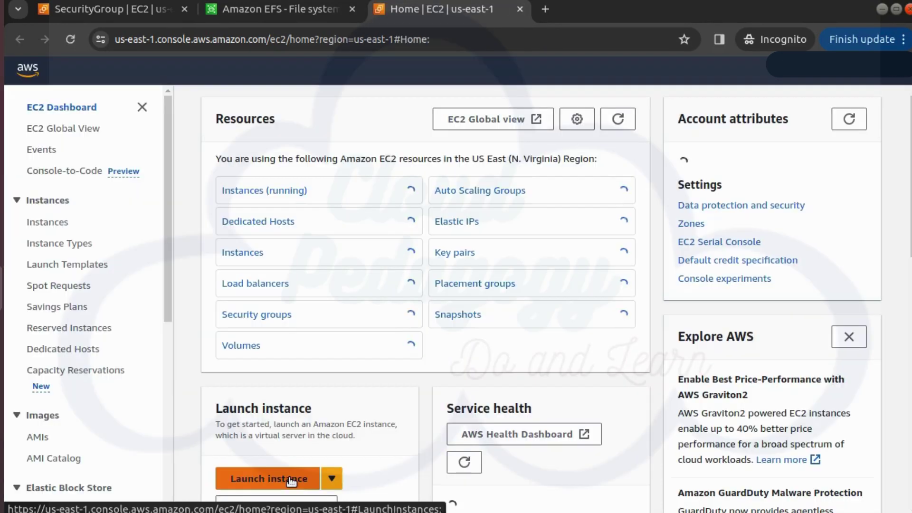
- Start launching an EC2 instance named cp-ec2-efs-mount-server, keeping the Amazon Linux 2023 AMI and the t2.micro instance type
click(290, 478)
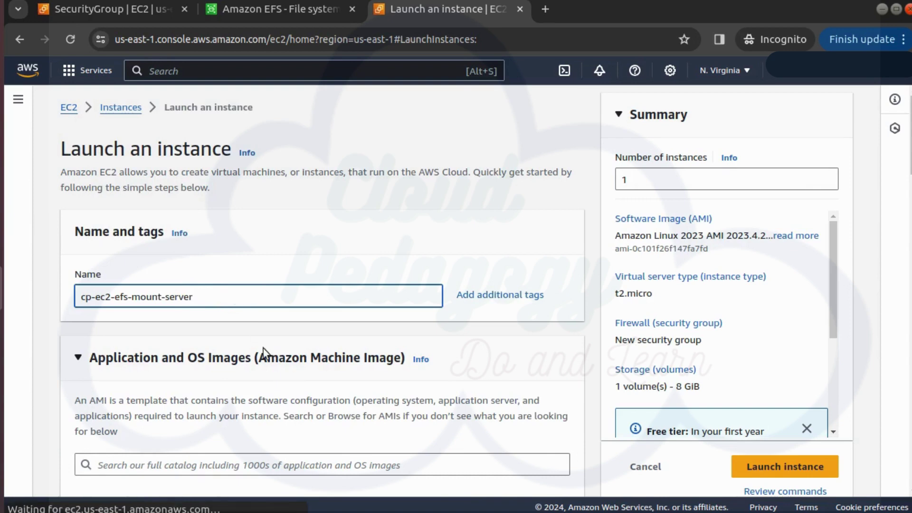
scroll(280, 370, down, 2)
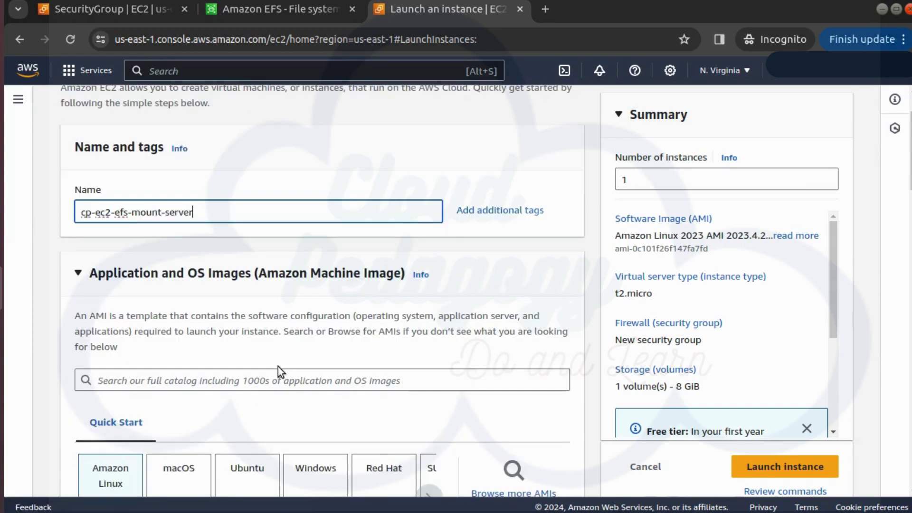
scroll(278, 367, down, 4)
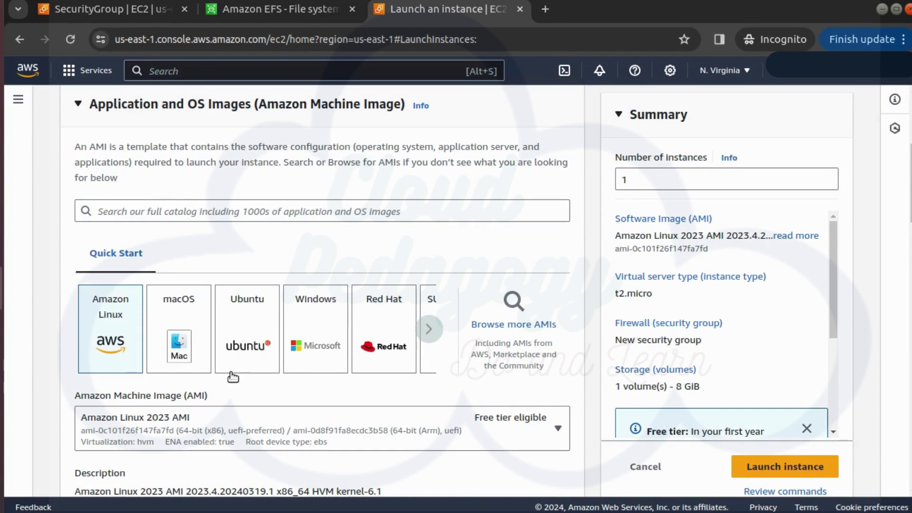
scroll(235, 378, down, 8)
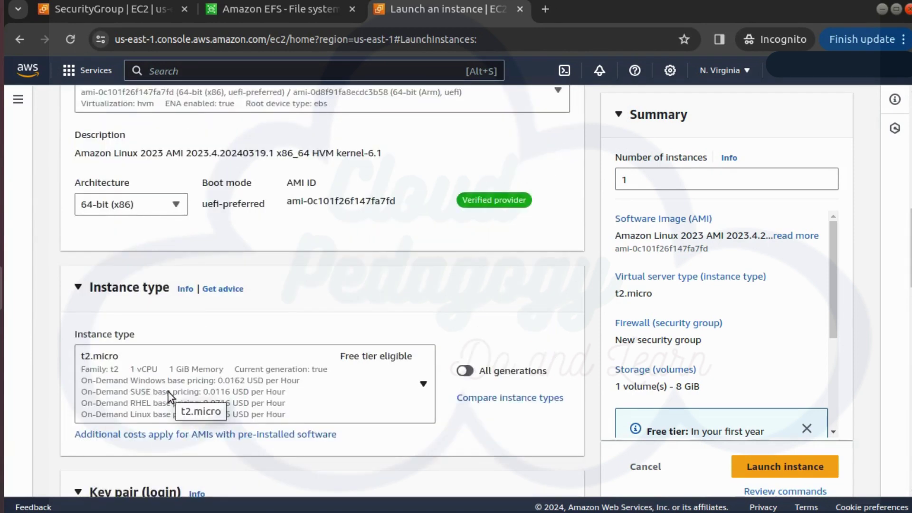
scroll(182, 403, down, 8)
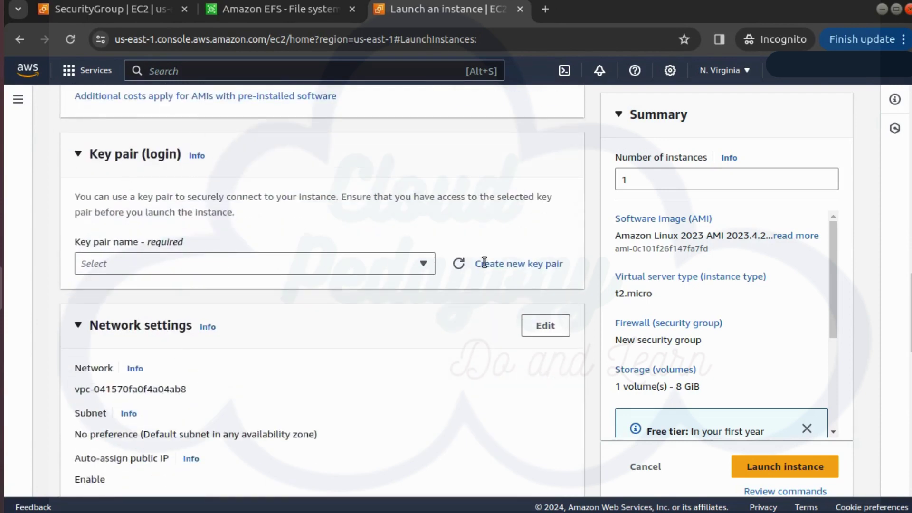
- Proceed without a key pair and place the instance in the default VPC's us-east-1f subnet
click(351, 266)
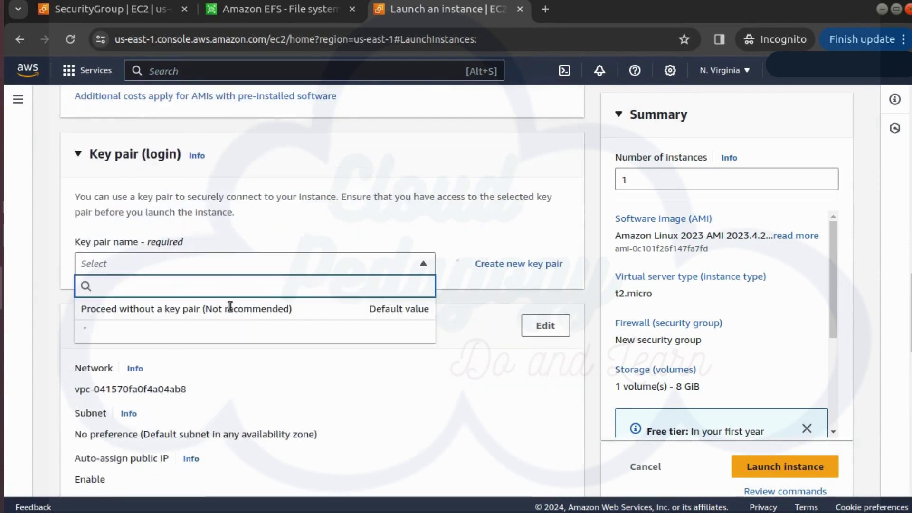
click(199, 310)
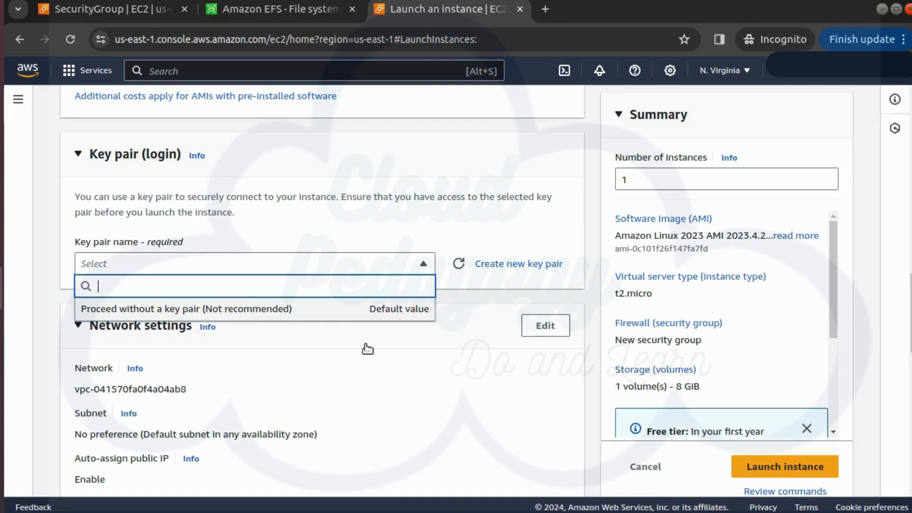
scroll(365, 339, down, 2)
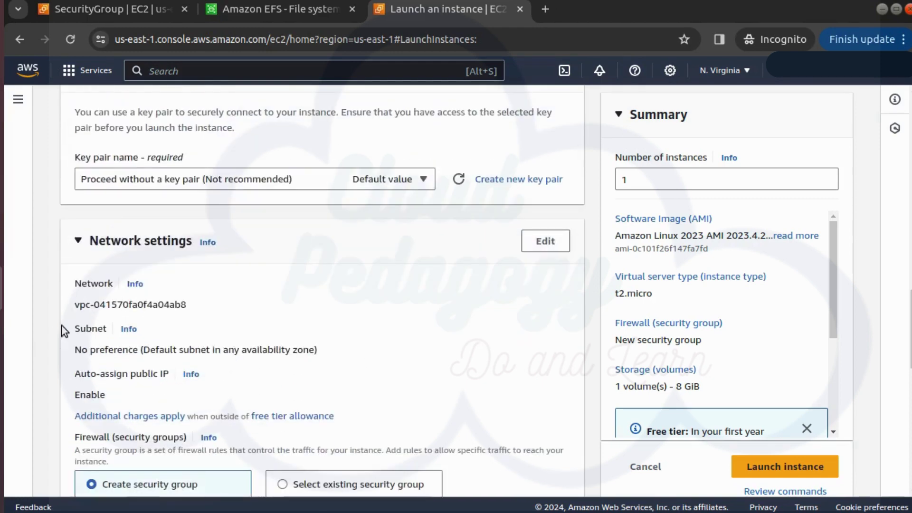
click(546, 242)
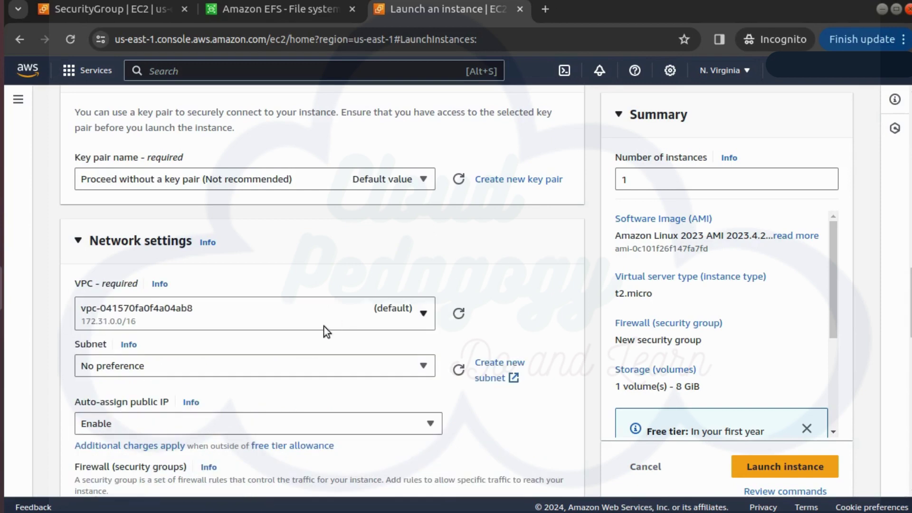
click(134, 370)
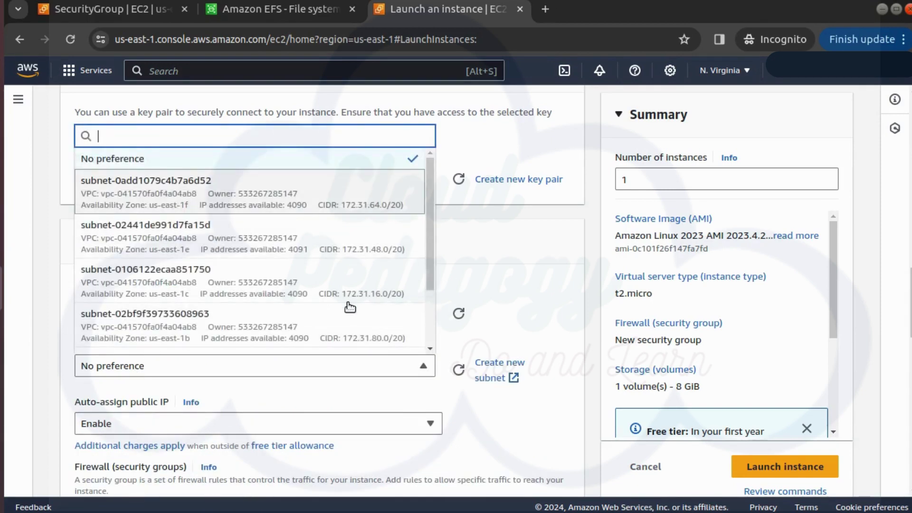
key(Return)
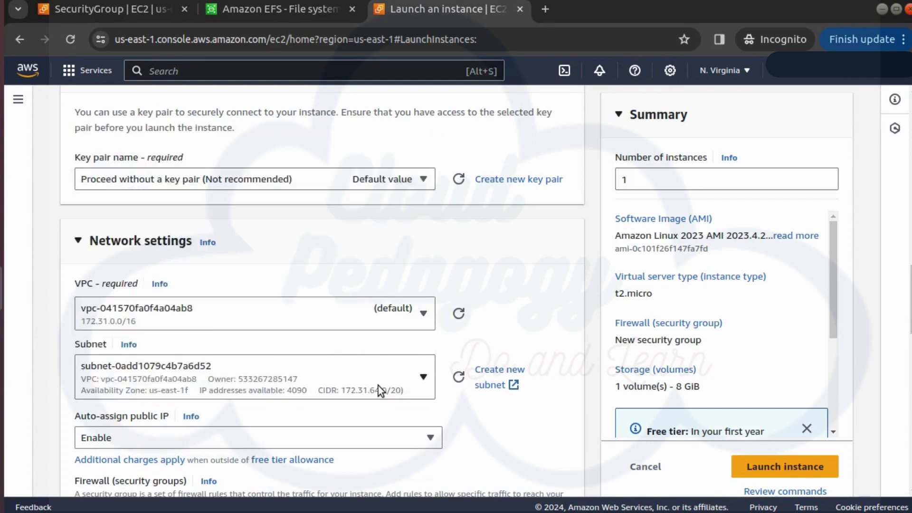
- Use an existing security group for the instance's firewall and assign cp-ec2-sg
scroll(378, 385, down, 3)
scroll(378, 386, down, 2)
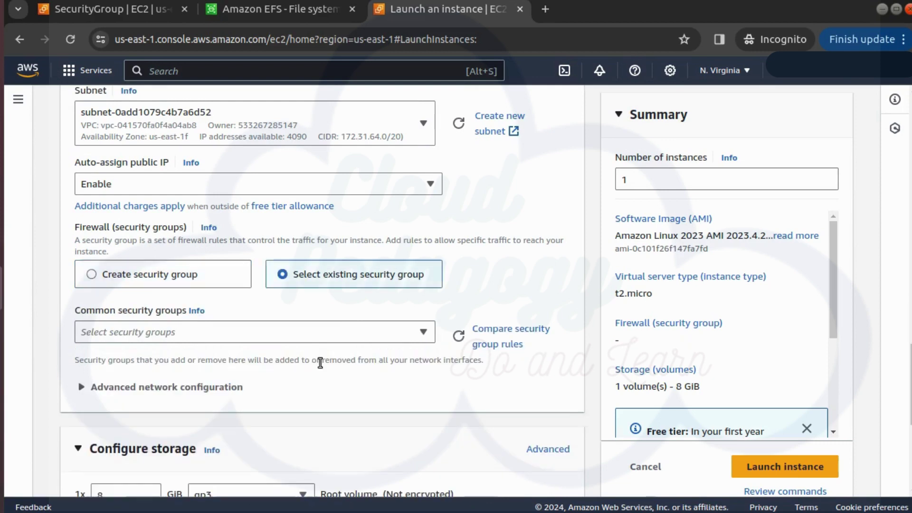
click(317, 336)
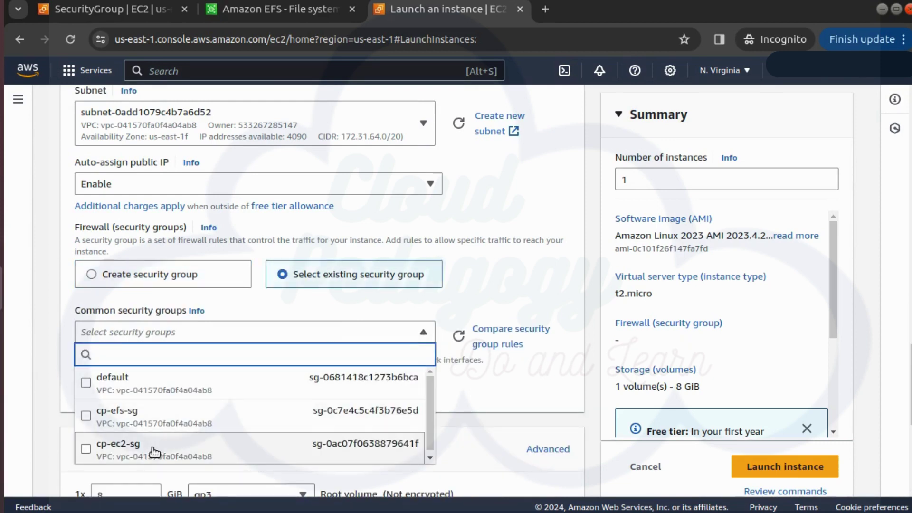
click(180, 433)
scroll(338, 420, down, 4)
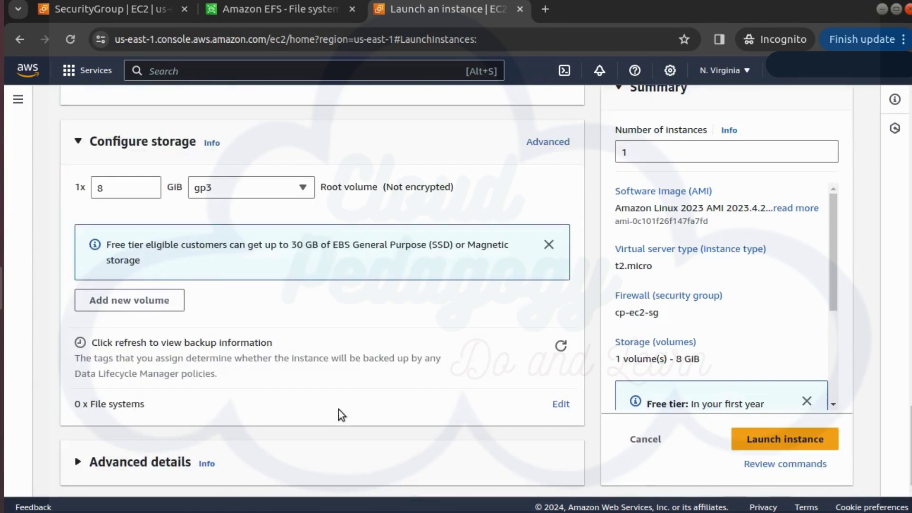
scroll(178, 326, down, 2)
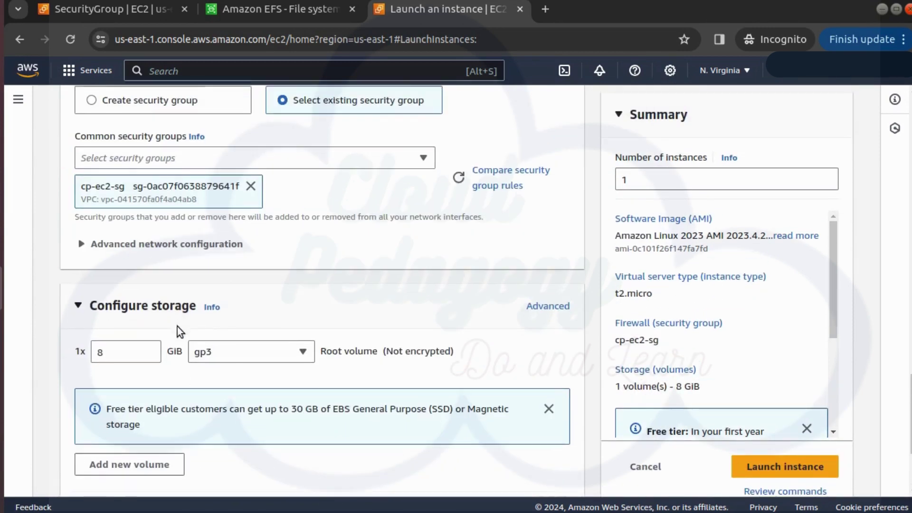
scroll(178, 329, down, 2)
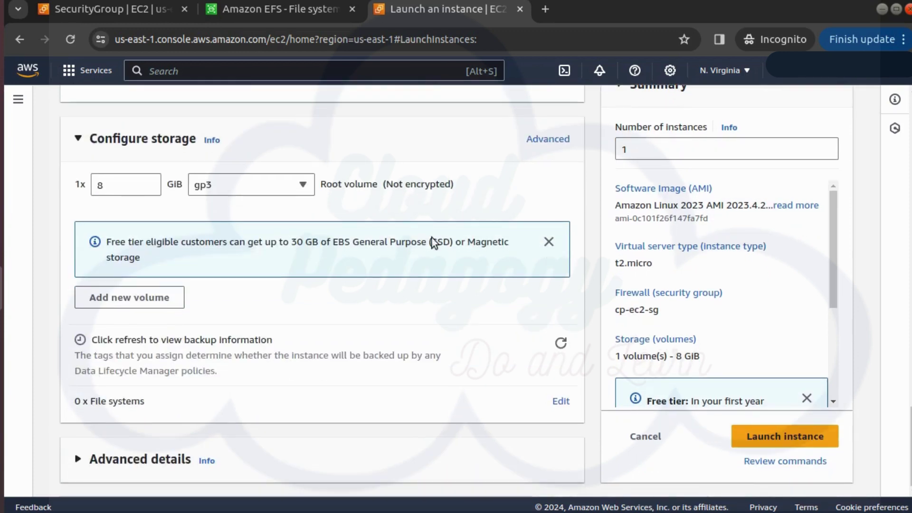
- Add the cp-efs EFS shared file system with mount point /mnt/efs/fs1 and launch the instance
click(561, 403)
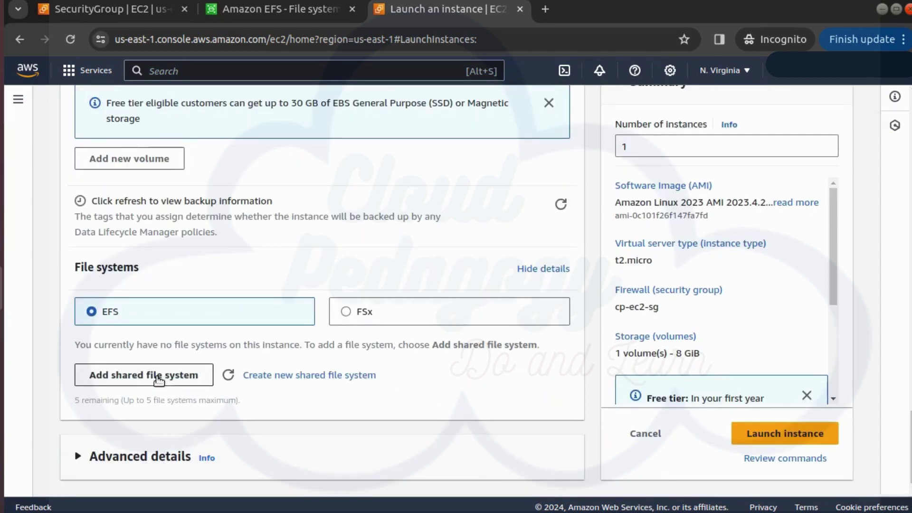
click(159, 380)
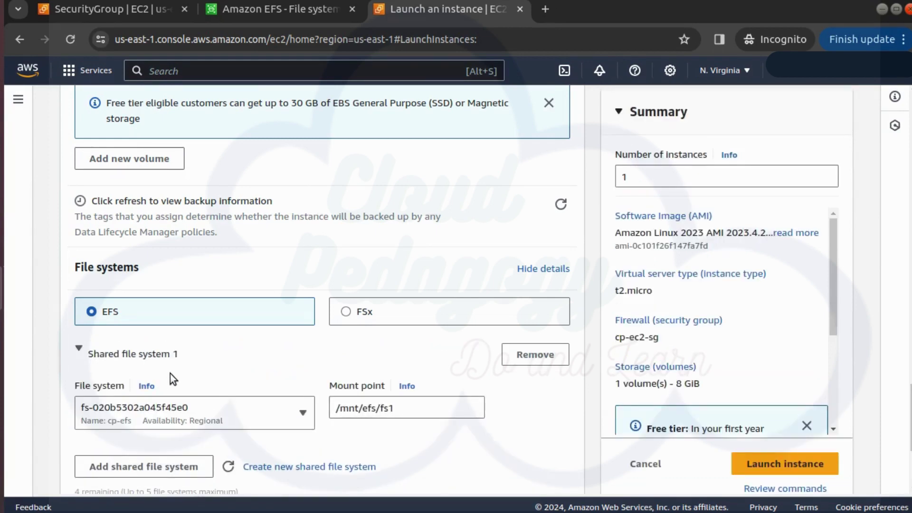
scroll(171, 374, down, 3)
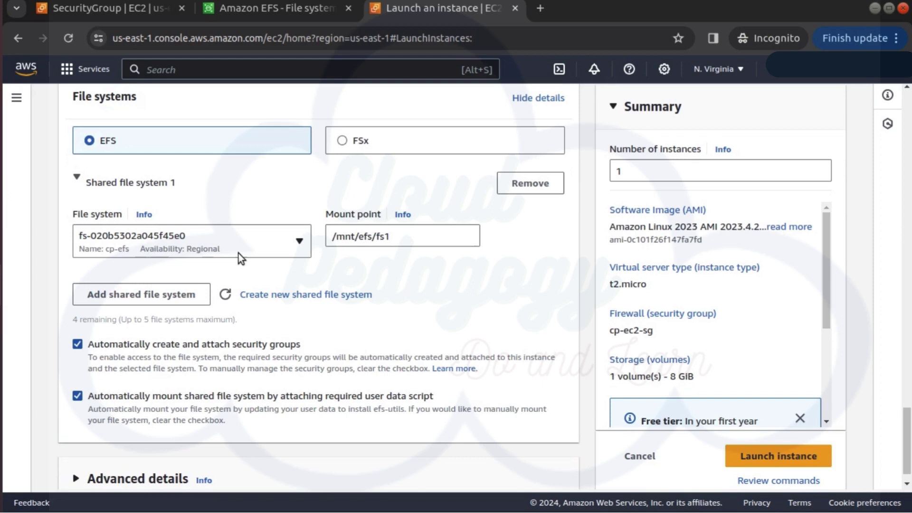
click(782, 463)
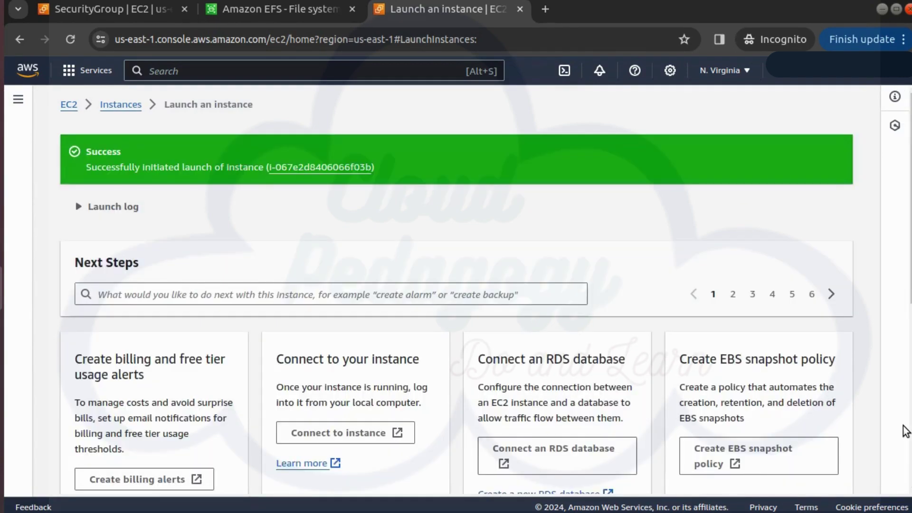
- Go to the list of all EC2 instances and refresh it to check the new instance's status
scroll(674, 354, down, 4)
scroll(760, 429, down, 2)
scroll(763, 435, down, 2)
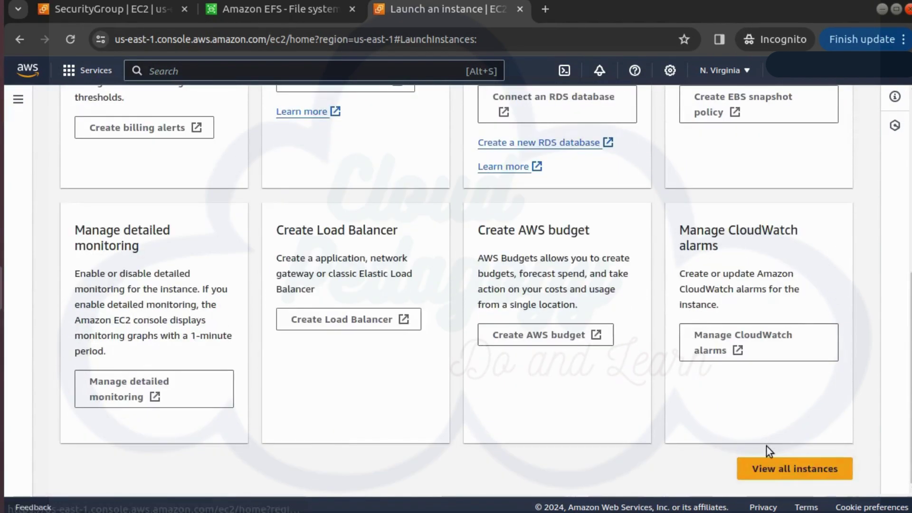
click(774, 471)
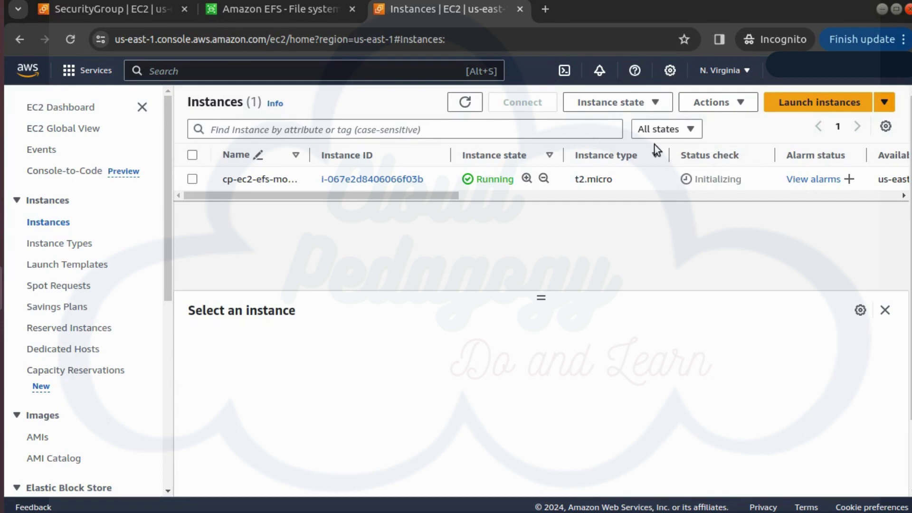
click(466, 103)
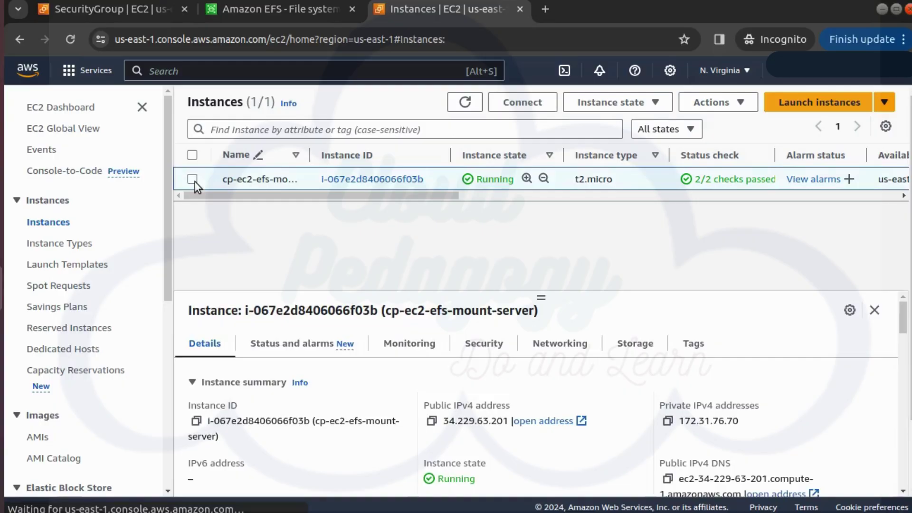
- Connect to the cp-ec2-efs-mount-server instance with EC2 Instance Connect, keeping the username ec2-user
click(192, 179)
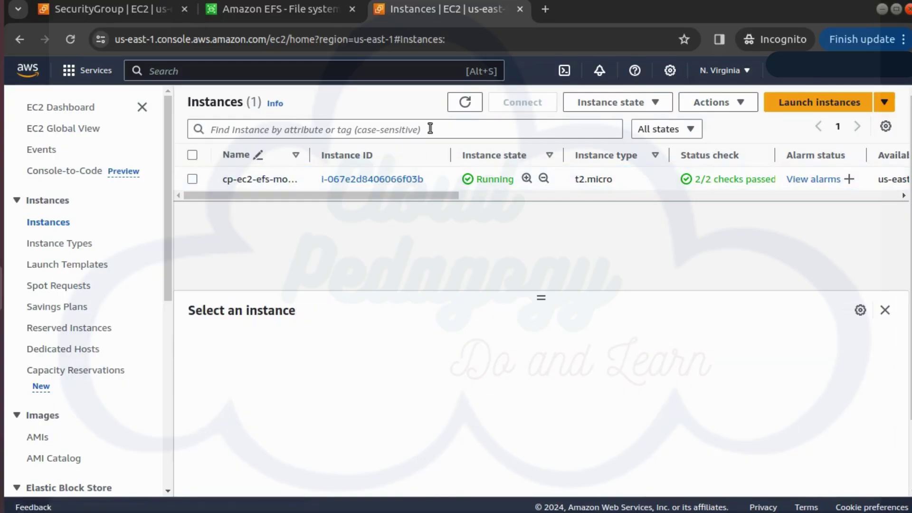
click(192, 180)
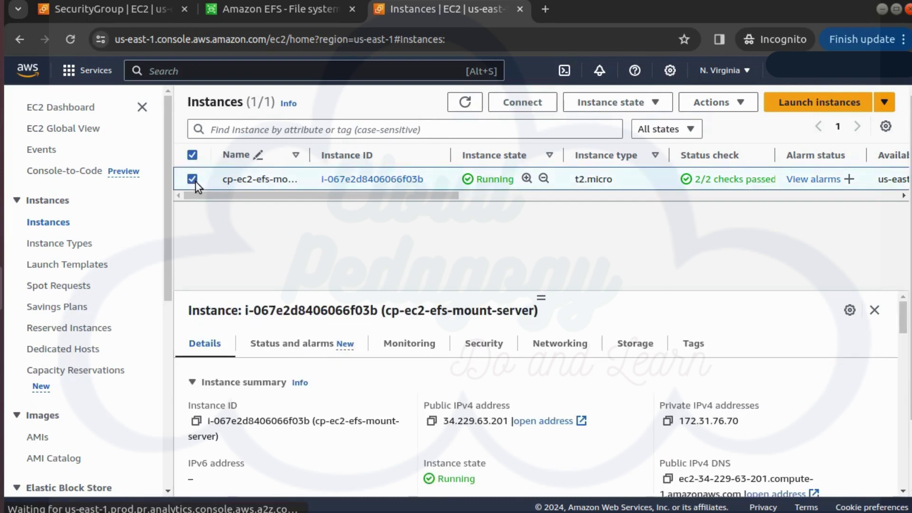
click(511, 104)
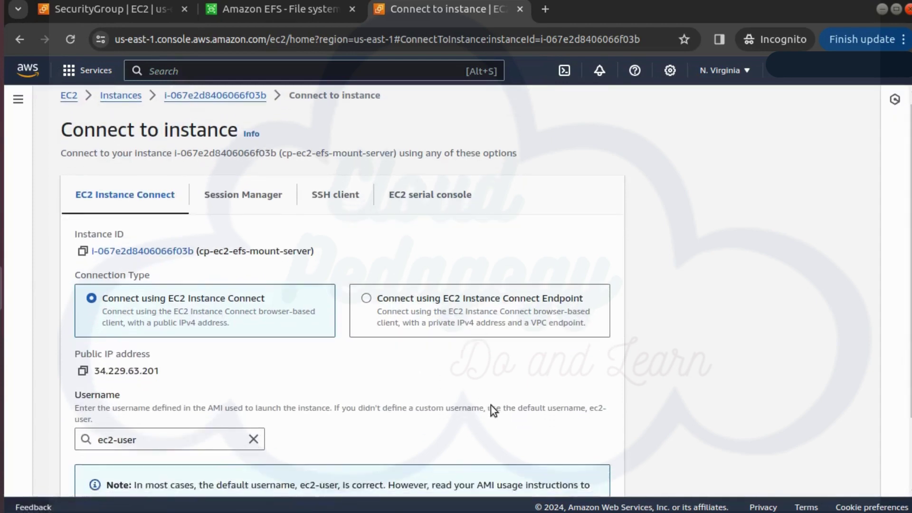
scroll(481, 398, down, 2)
click(574, 470)
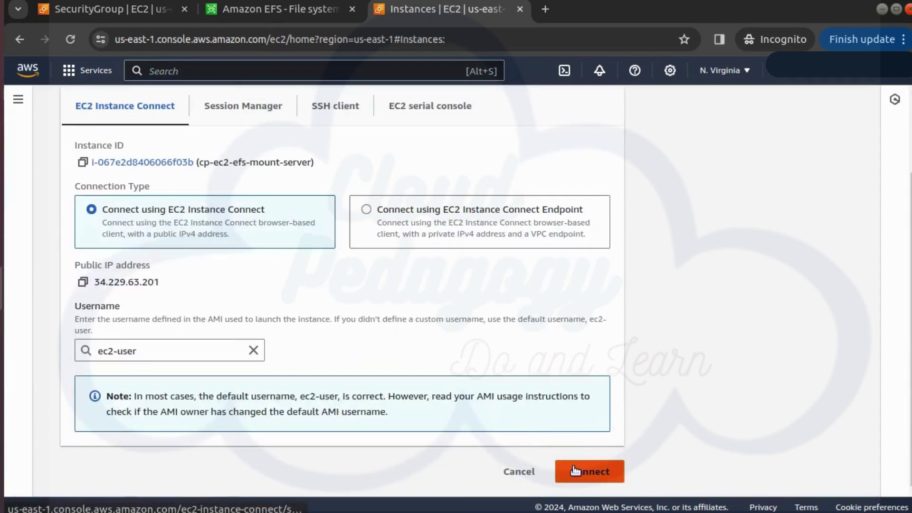
click(574, 470)
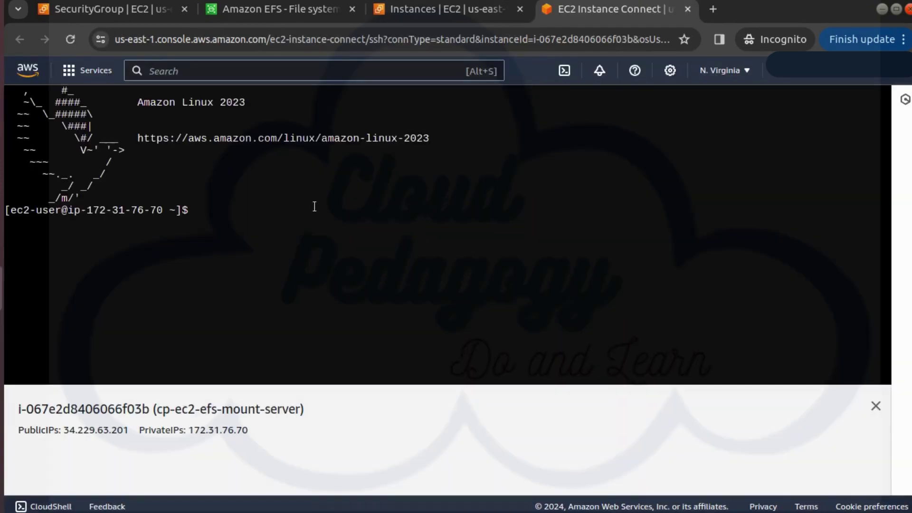
- List the mounted file systems with df -T -h and highlight the /mnt/efs/fs1 entry
click(289, 209)
text(df -T -h)
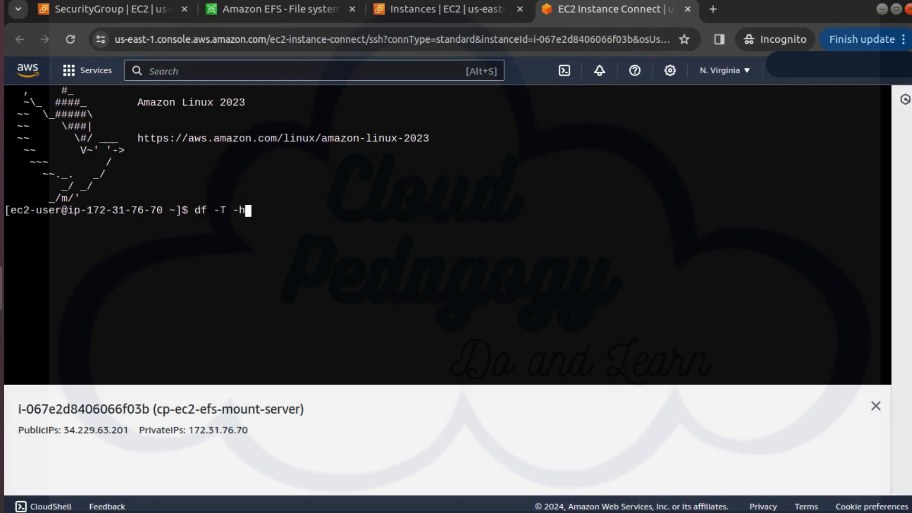
key(Return)
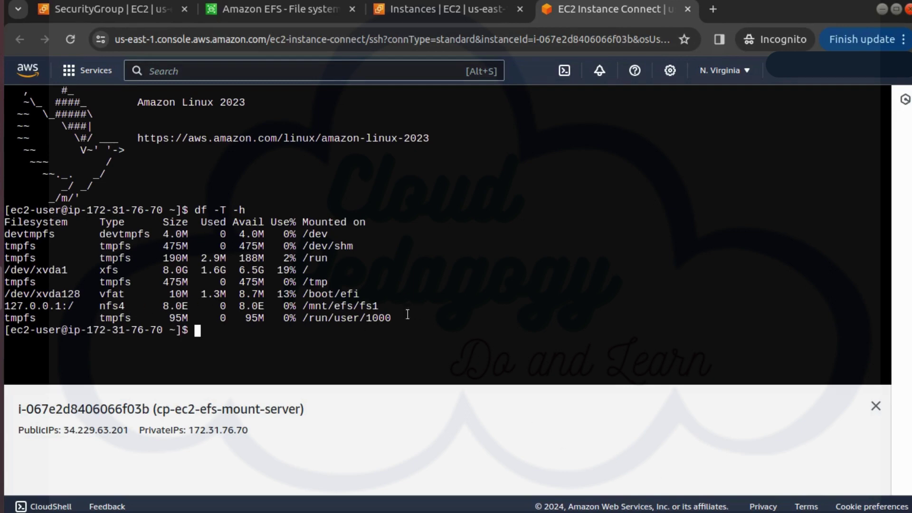
drag(384, 307, 2, 311)
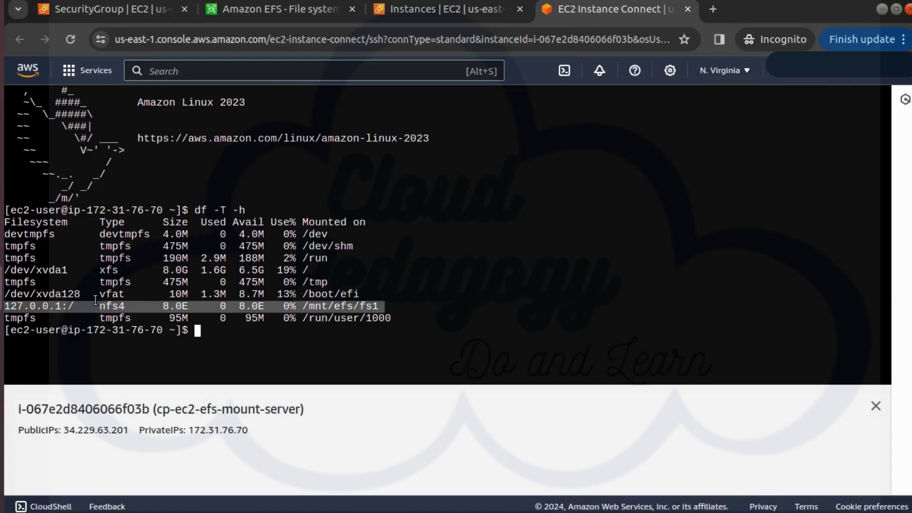
- Close the terminal session, terminate the cp-ec2-efs-mount-server instance and refresh the instance list
click(688, 9)
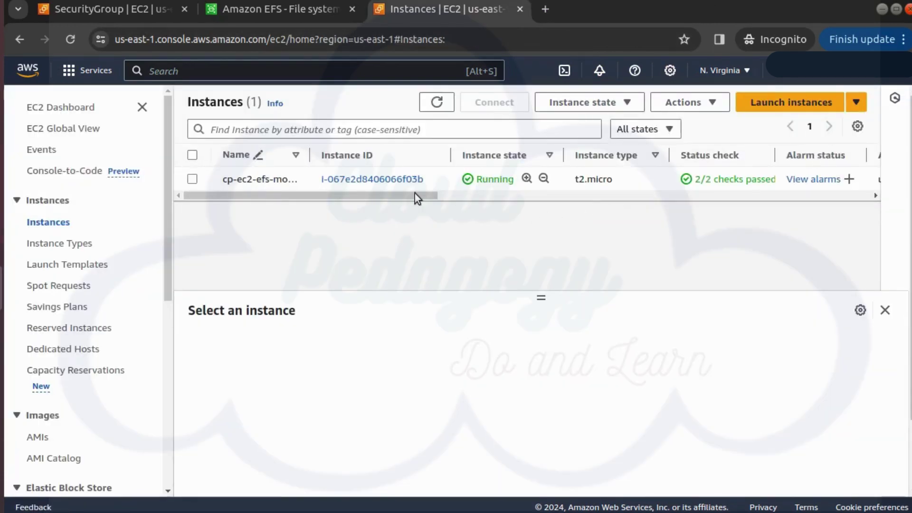
click(610, 108)
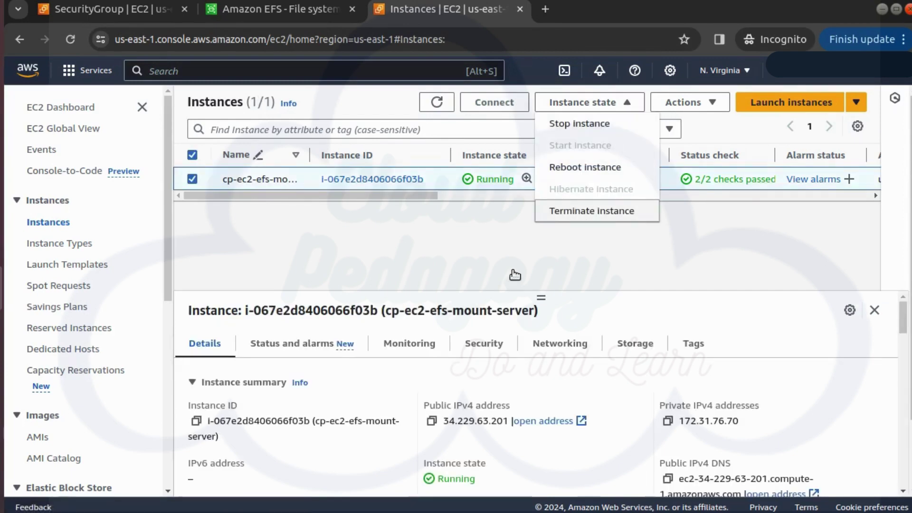
click(525, 211)
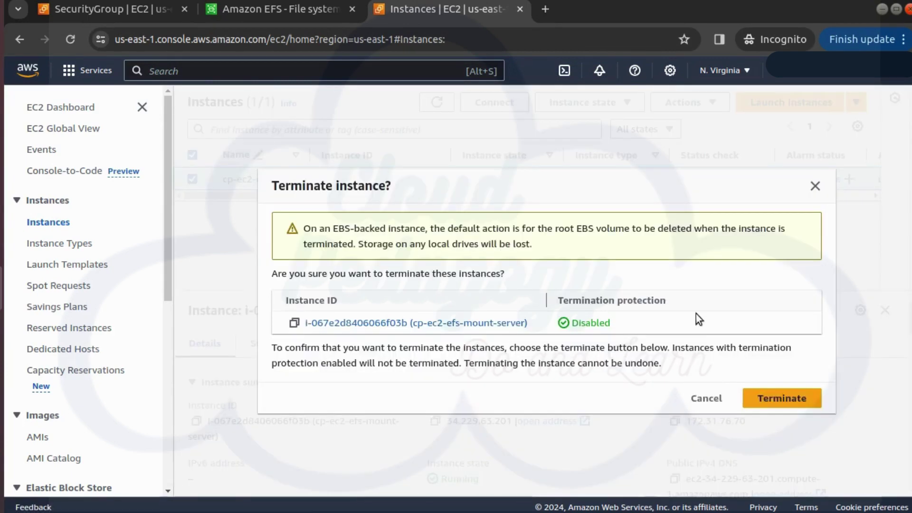
click(791, 400)
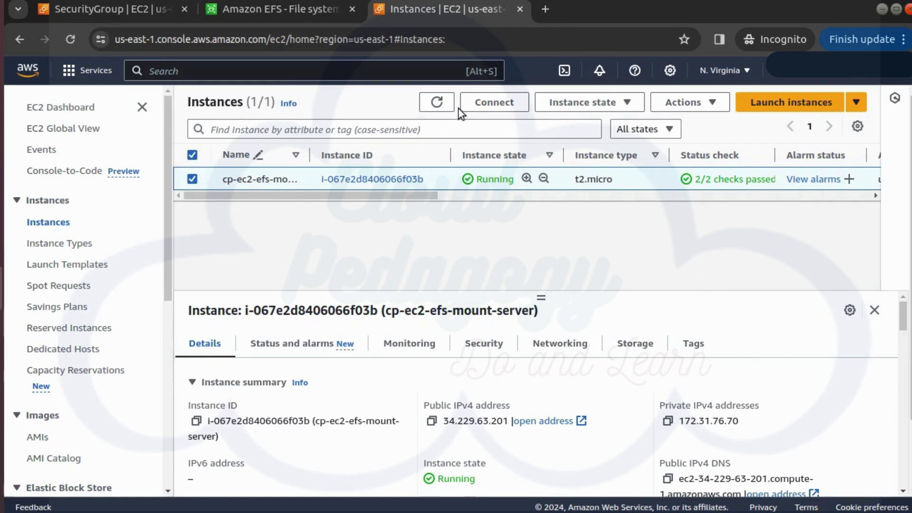
click(445, 101)
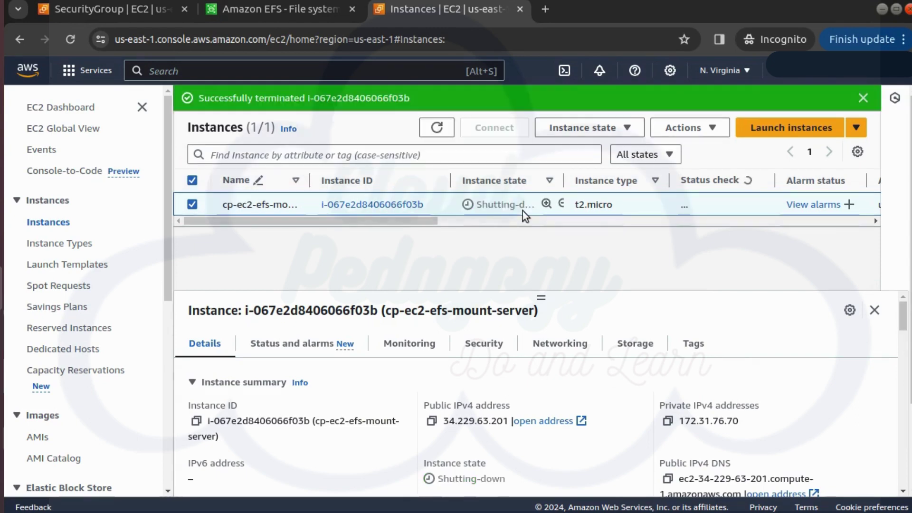
- Delete the cp-efs file system in Amazon EFS, confirming with its file system ID copied from the deletion prompt
click(328, 12)
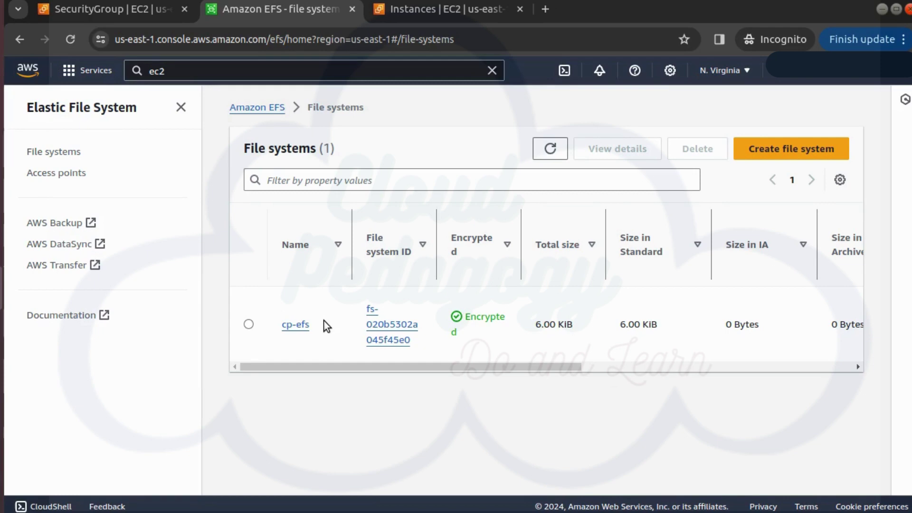
click(248, 324)
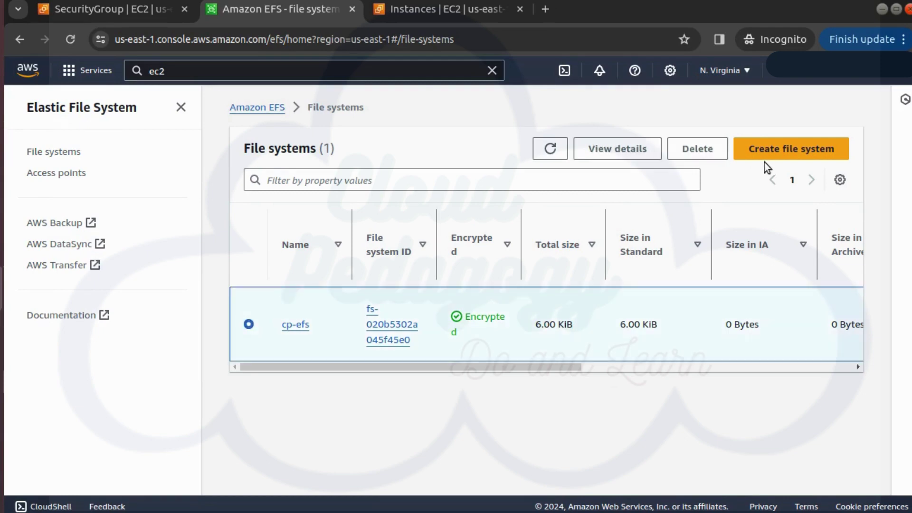
click(707, 153)
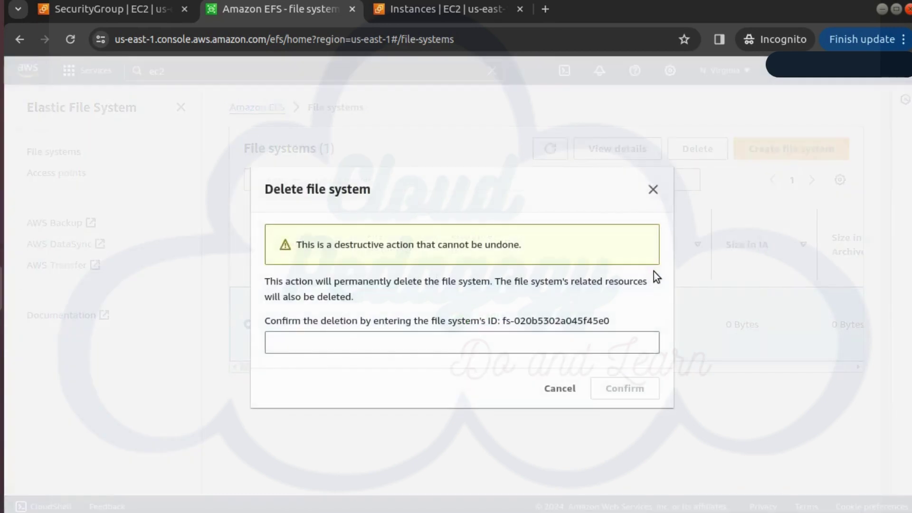
drag(505, 323, 578, 321)
click(527, 325)
drag(504, 323, 604, 324)
key(ctrl+c)
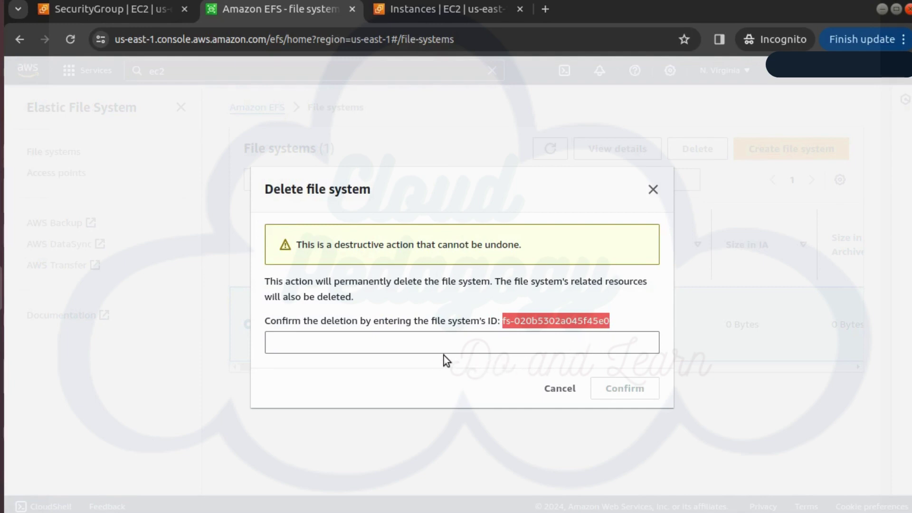
click(431, 342)
key(ctrl+v)
click(626, 392)
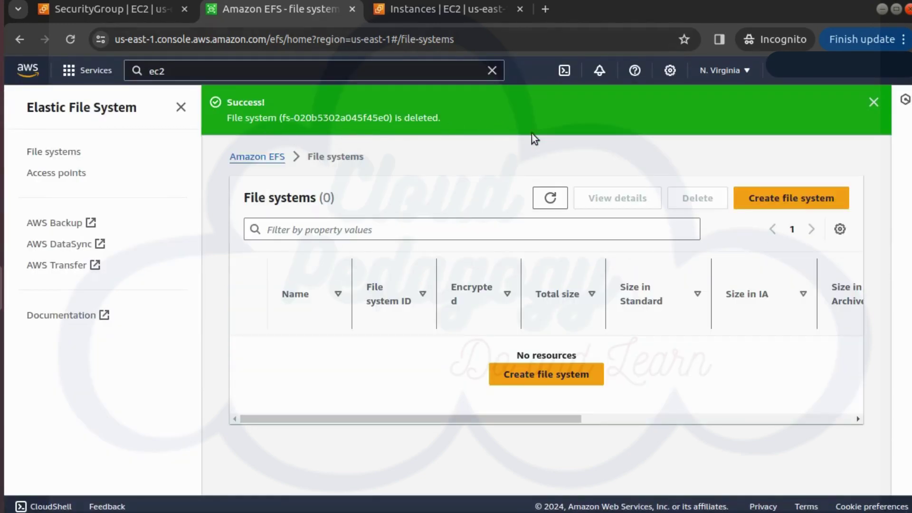
- Delete the cp-efs-sg and cp-ec2-sg security groups, confirming with the word delete, and refresh the security group list
key(ctrl+Page_Up)
click(192, 316)
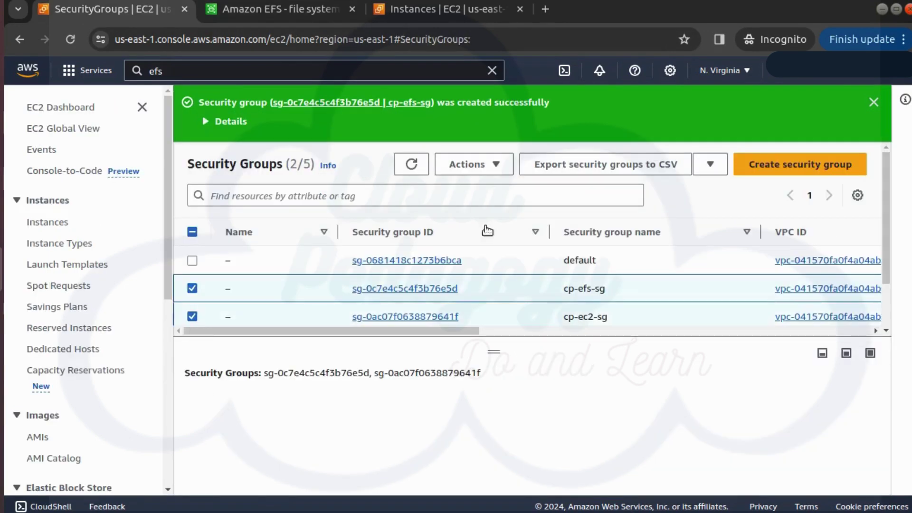
click(494, 165)
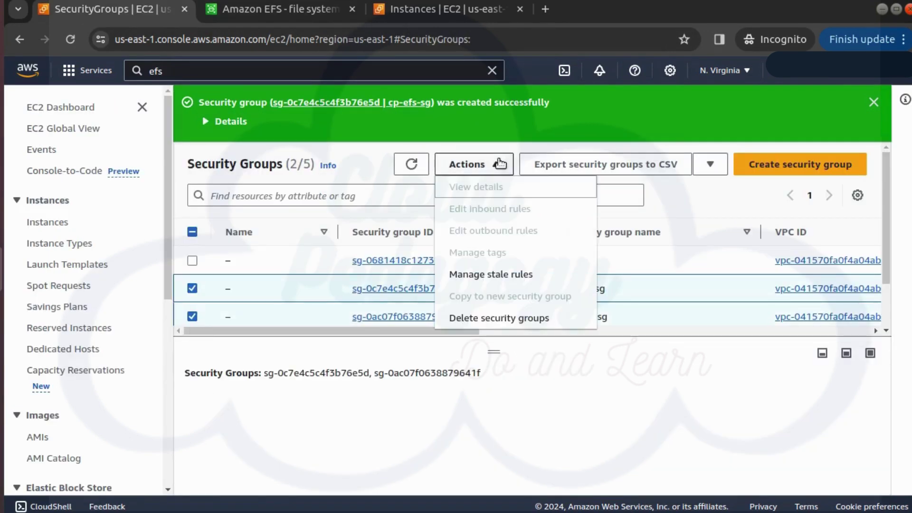
click(489, 316)
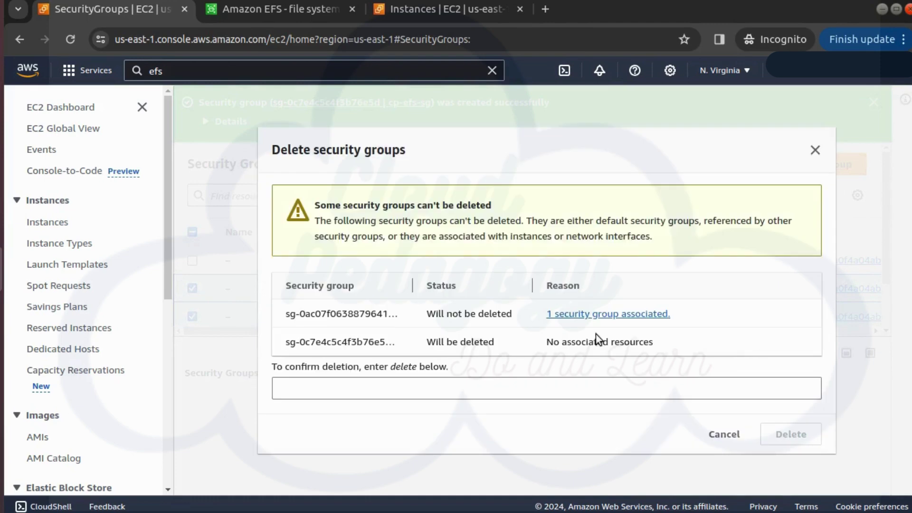
click(505, 389)
text(del)
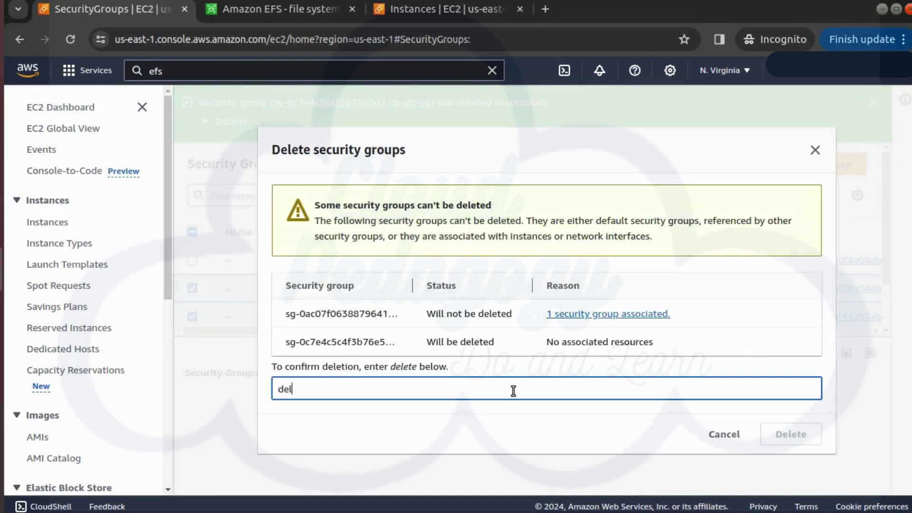
text(ete)
click(798, 434)
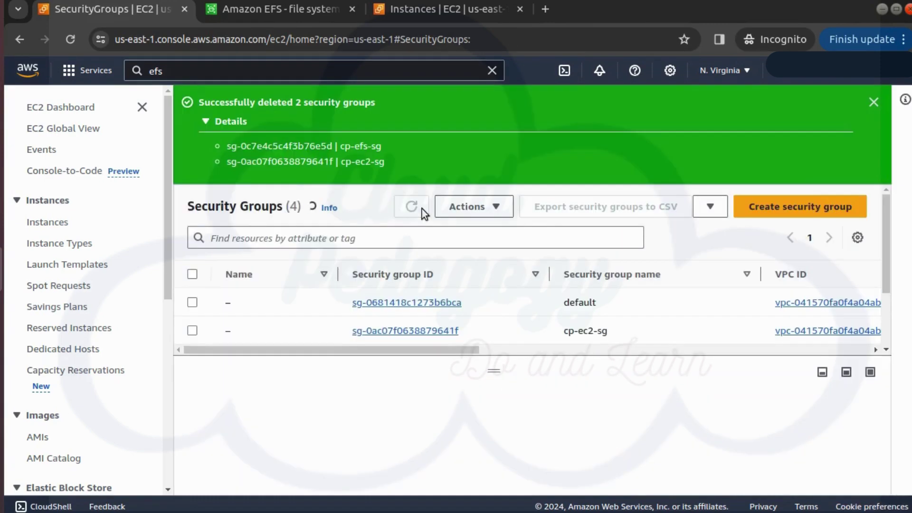
click(412, 207)
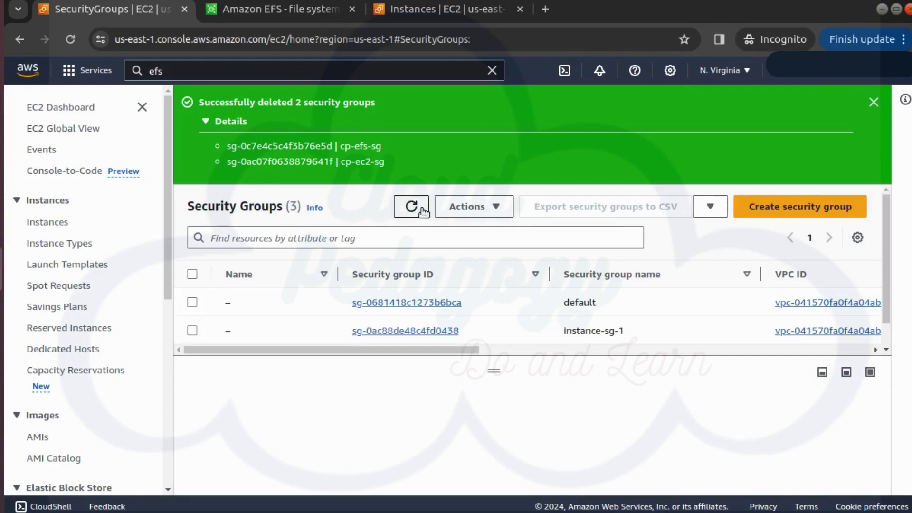